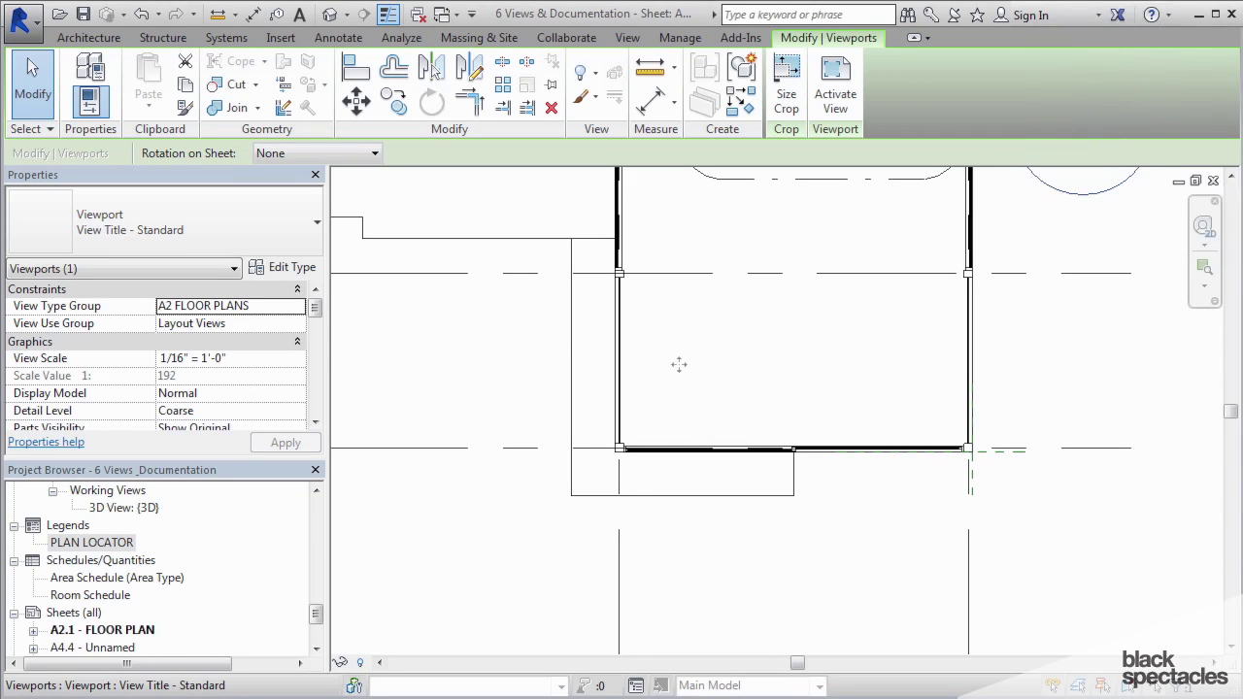
Step: Zoom out on the A2.1 Floor Plan sheet and deselect its viewport
scroll(510, 344, "down", 5)
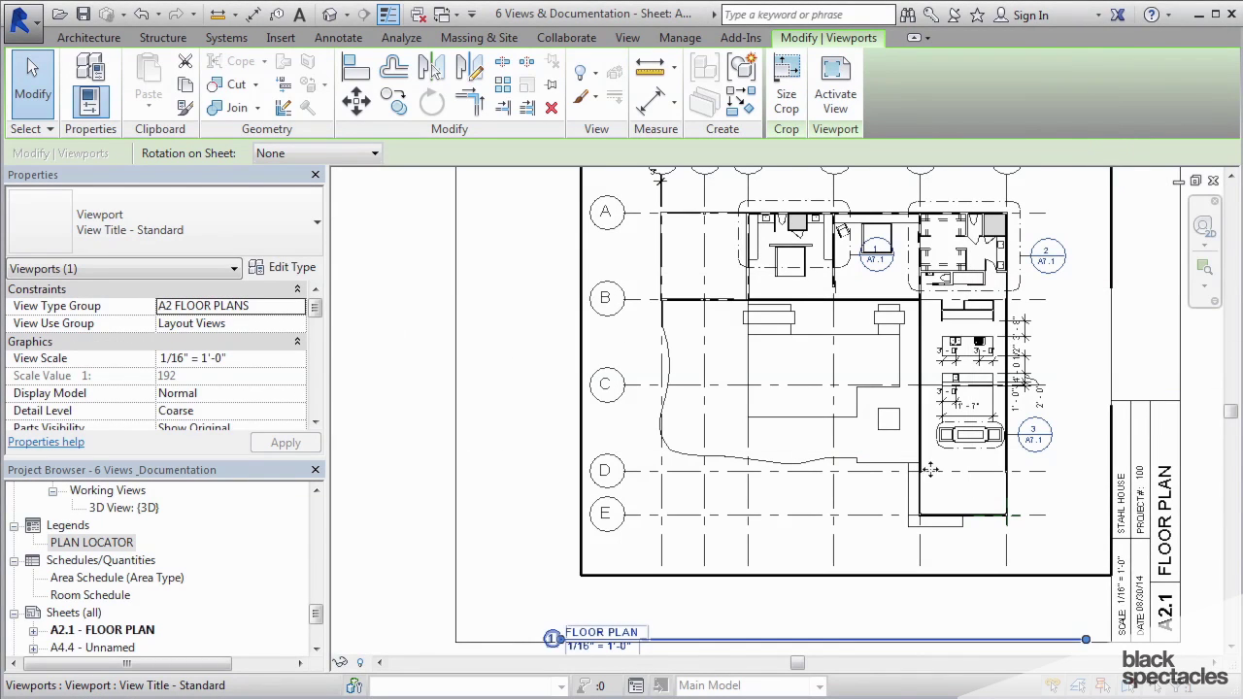
left_click(428, 388)
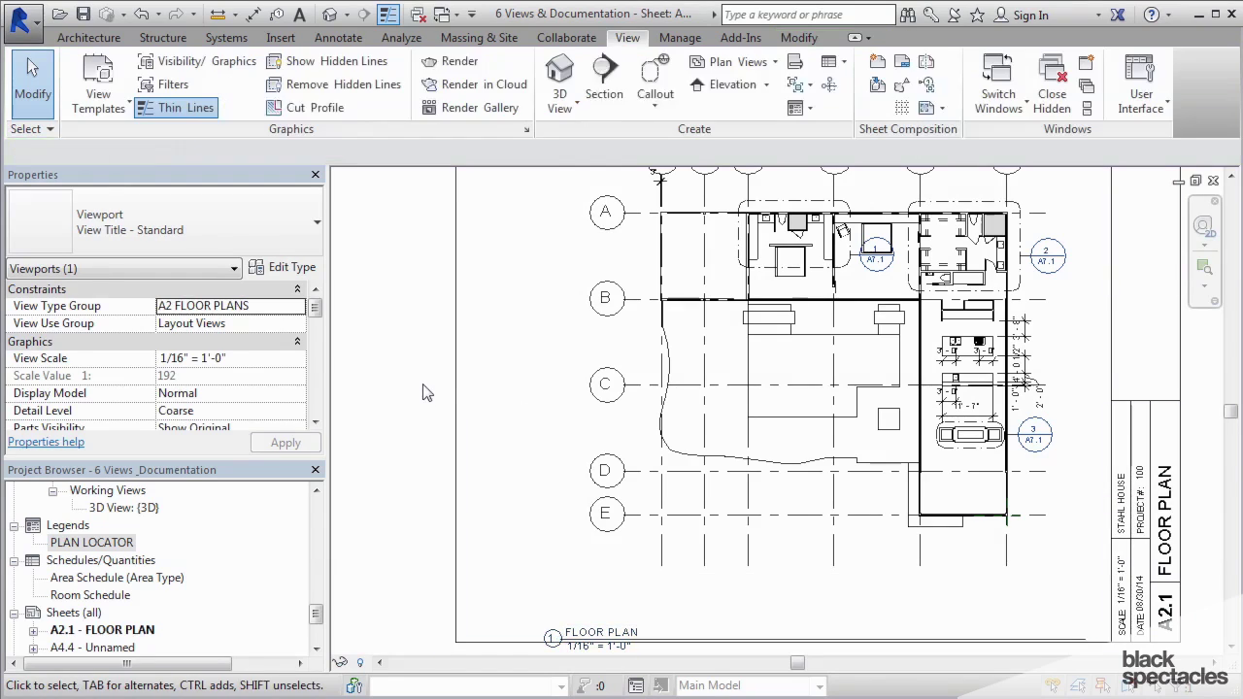
Step: Switch to the default {3D} view and select the fireplace and spark arrestor
left_click(330, 14)
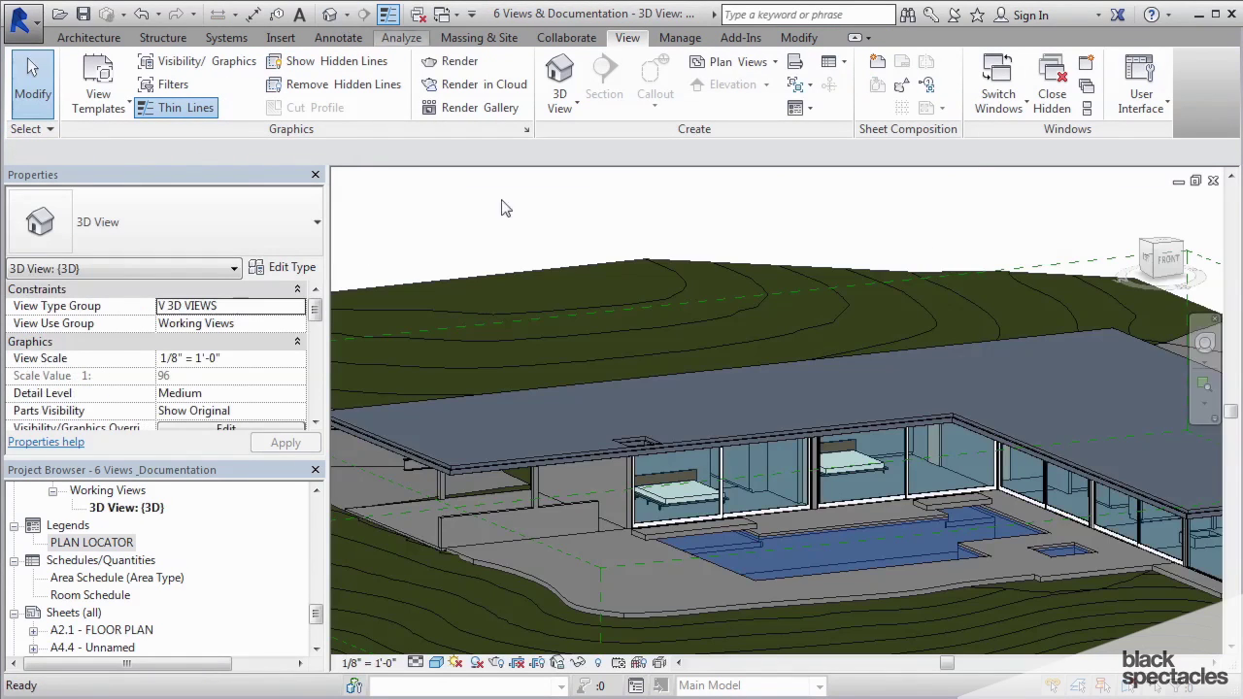
scroll(823, 414, "up", 5)
scroll(822, 415, "up", 3)
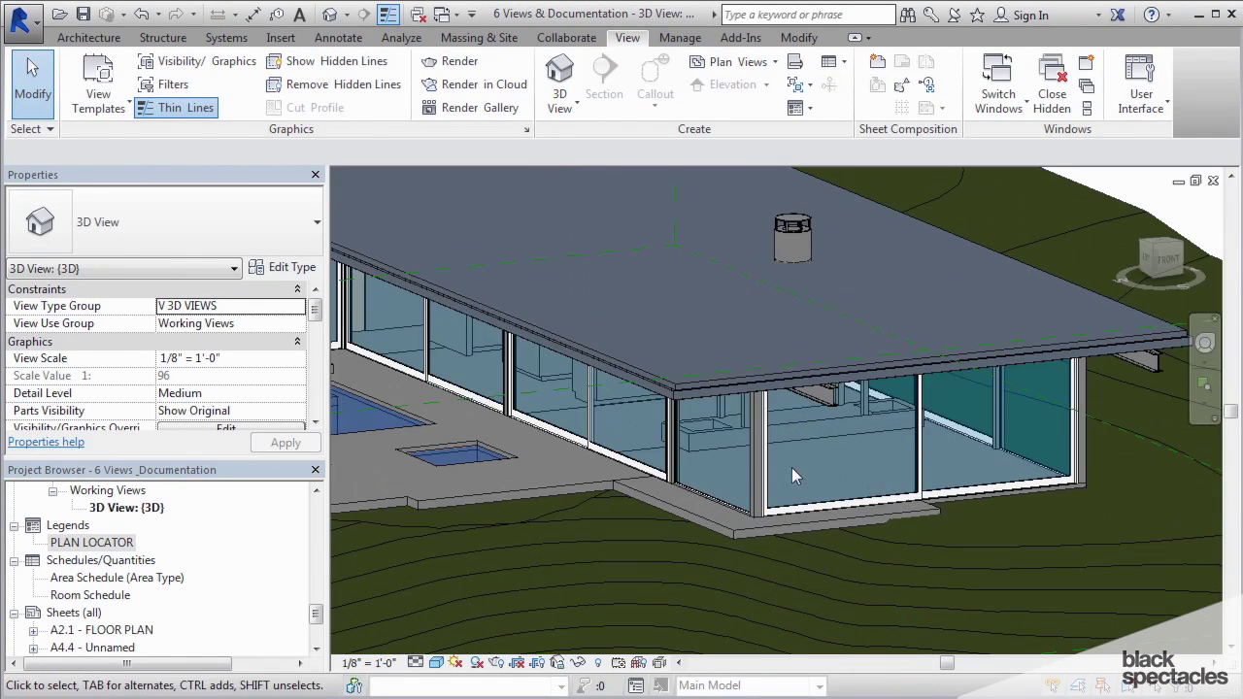
left_click(796, 423)
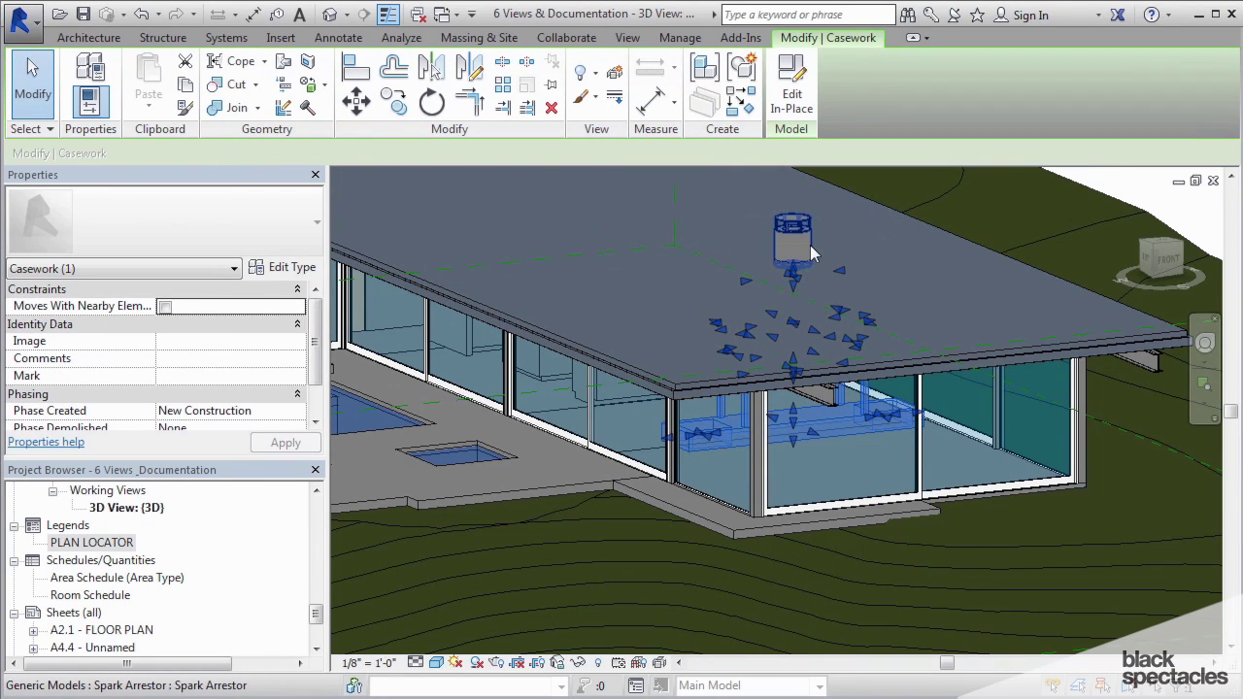
left_click(811, 255, "ctrl")
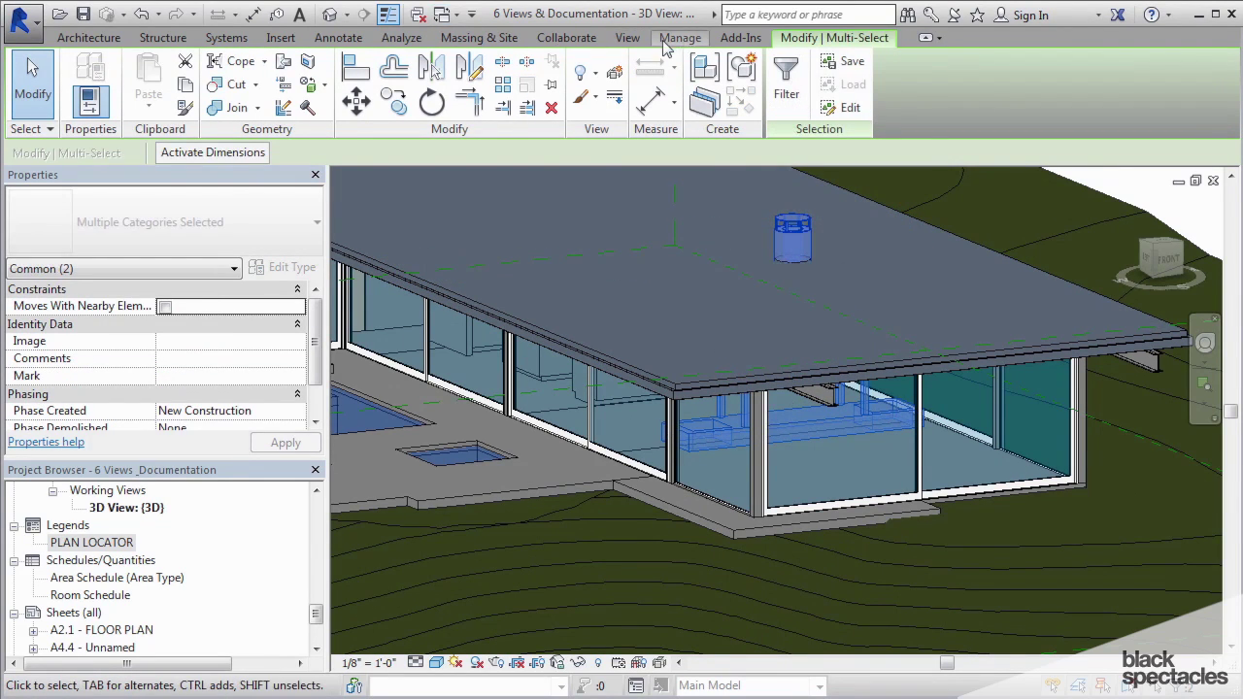
Step: Apply Auto Section Box with a 2' 0" buffer around them, then orbit the cropped model
left_click(730, 39)
left_click(332, 89)
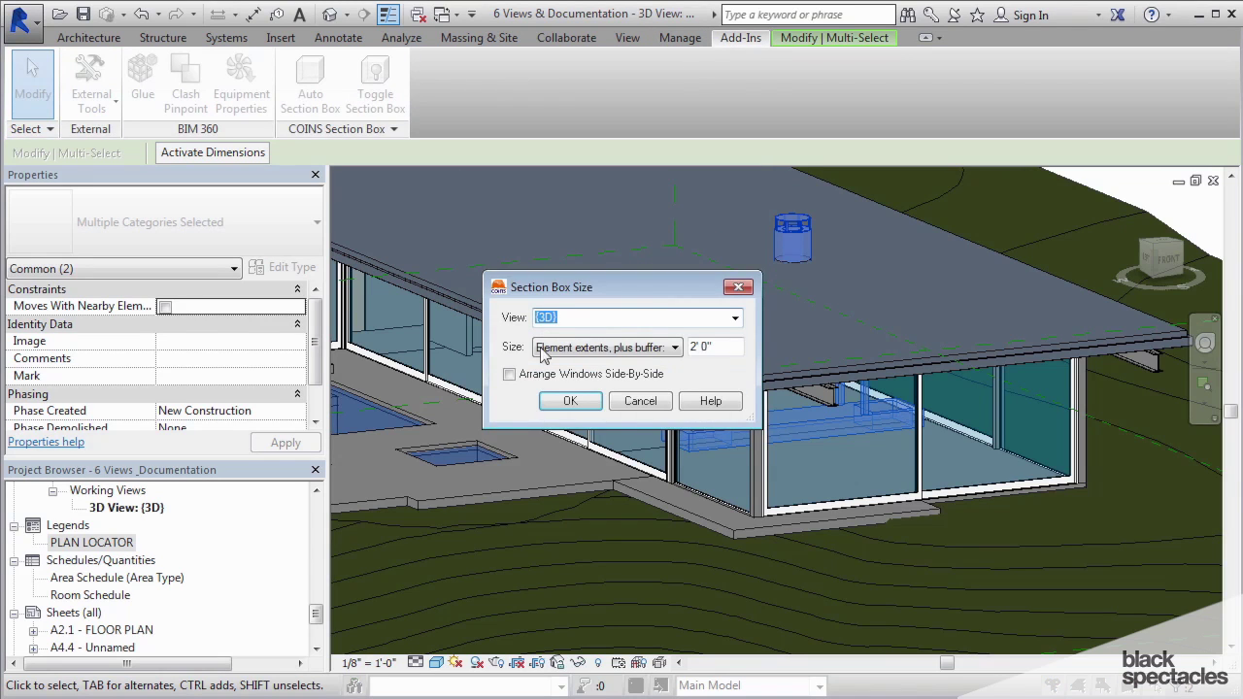
left_click(571, 400)
middle_click_drag(768, 386, 602, 327, "shift")
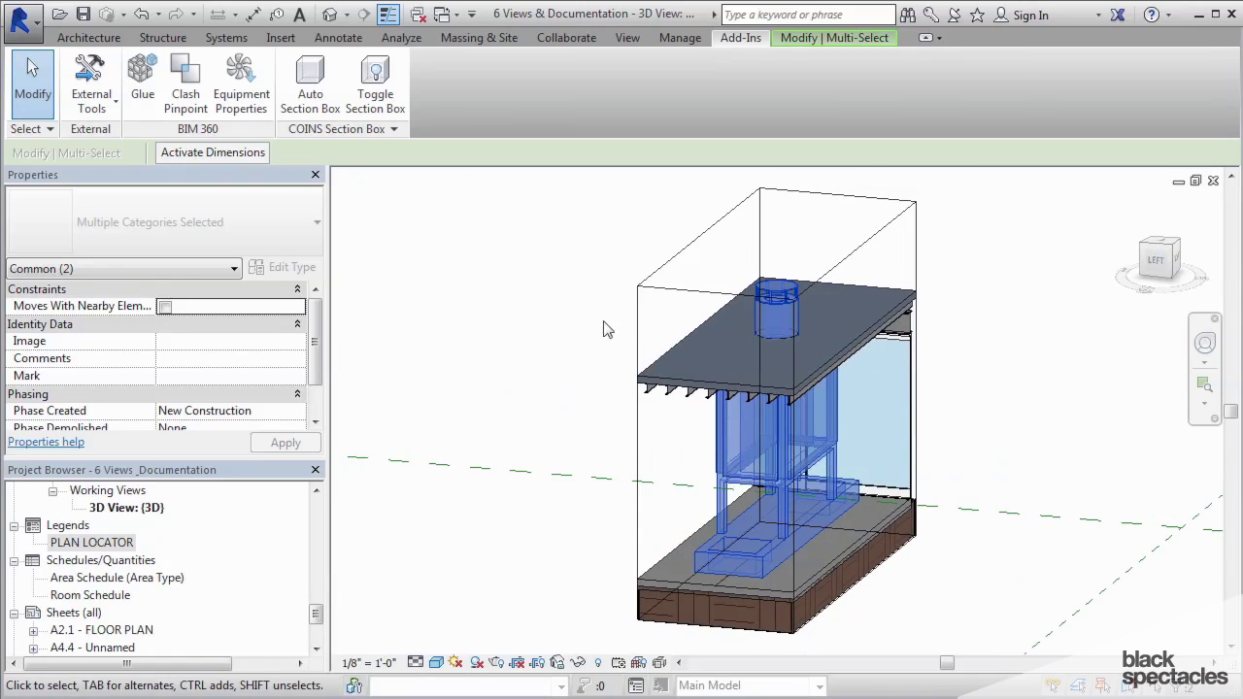
left_click(602, 327)
left_click(613, 406)
middle_click_drag(613, 406, 544, 360, "shift")
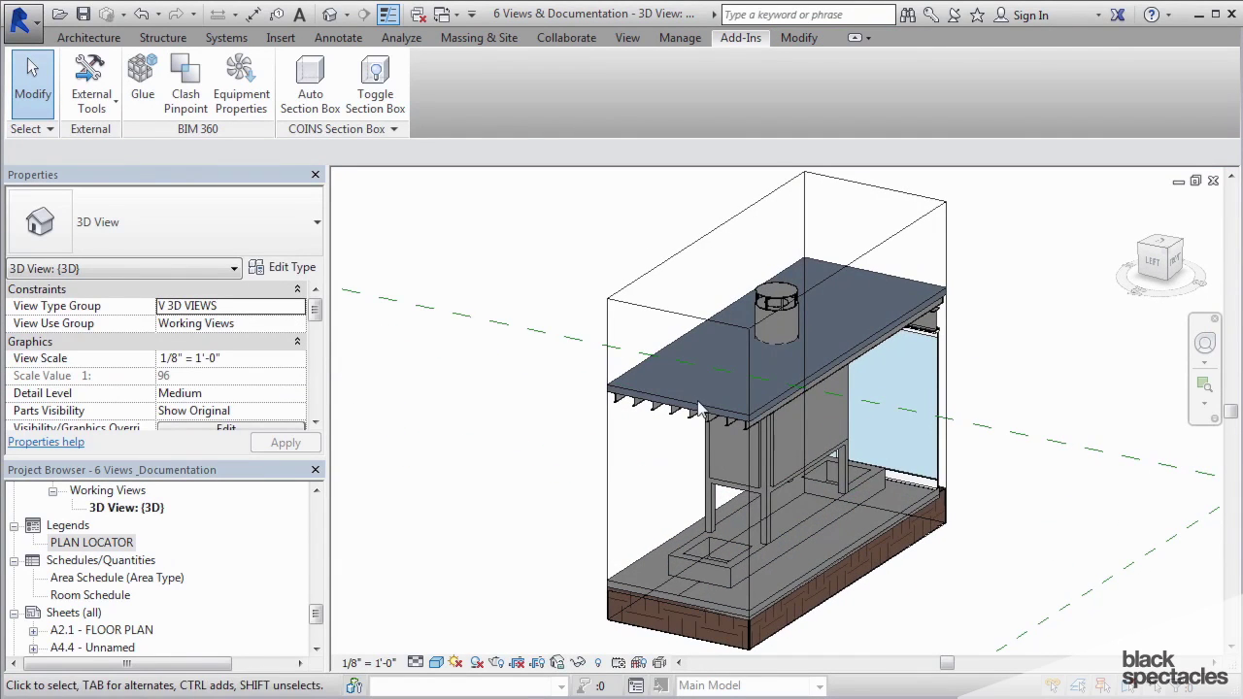
middle_click_drag(908, 476, 1103, 476, "shift")
Step: Hide the scope box with Hide in View > Elements and zoom out
right_click(1103, 478)
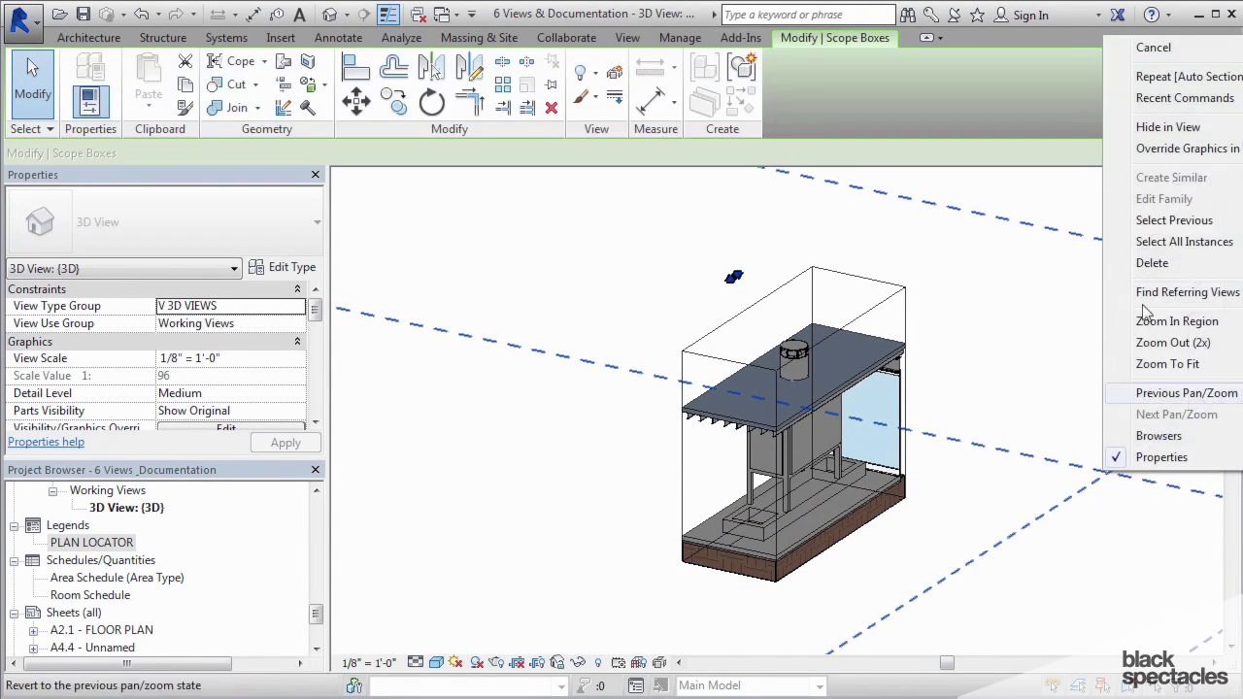
mouse_move(1200, 136)
left_click(1026, 127)
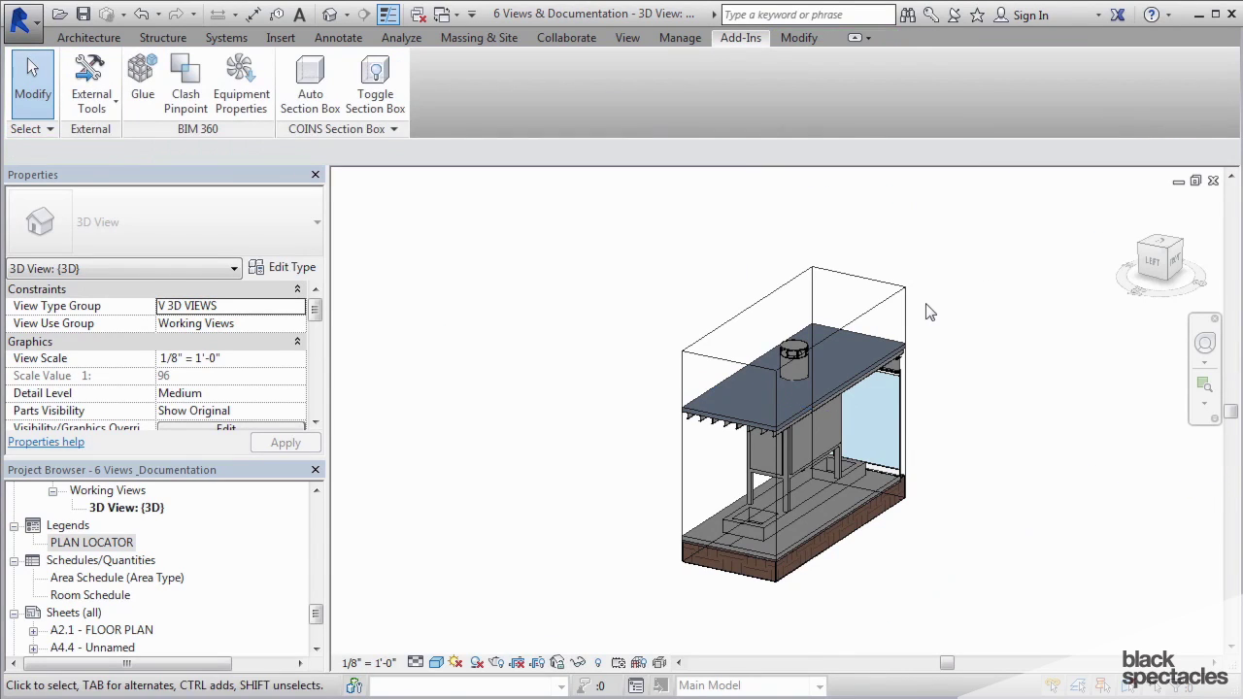
scroll(727, 344, "down", 3)
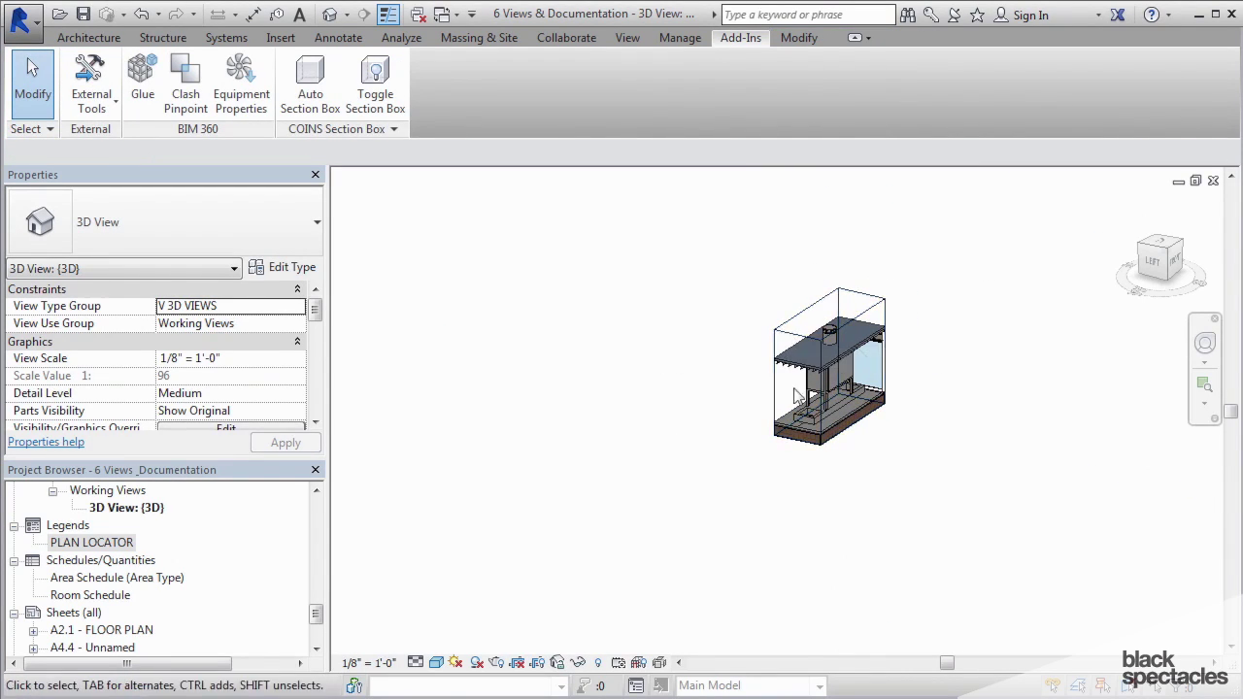
Step: Duplicate the {3D} view from the Project Browser
left_click(126, 509)
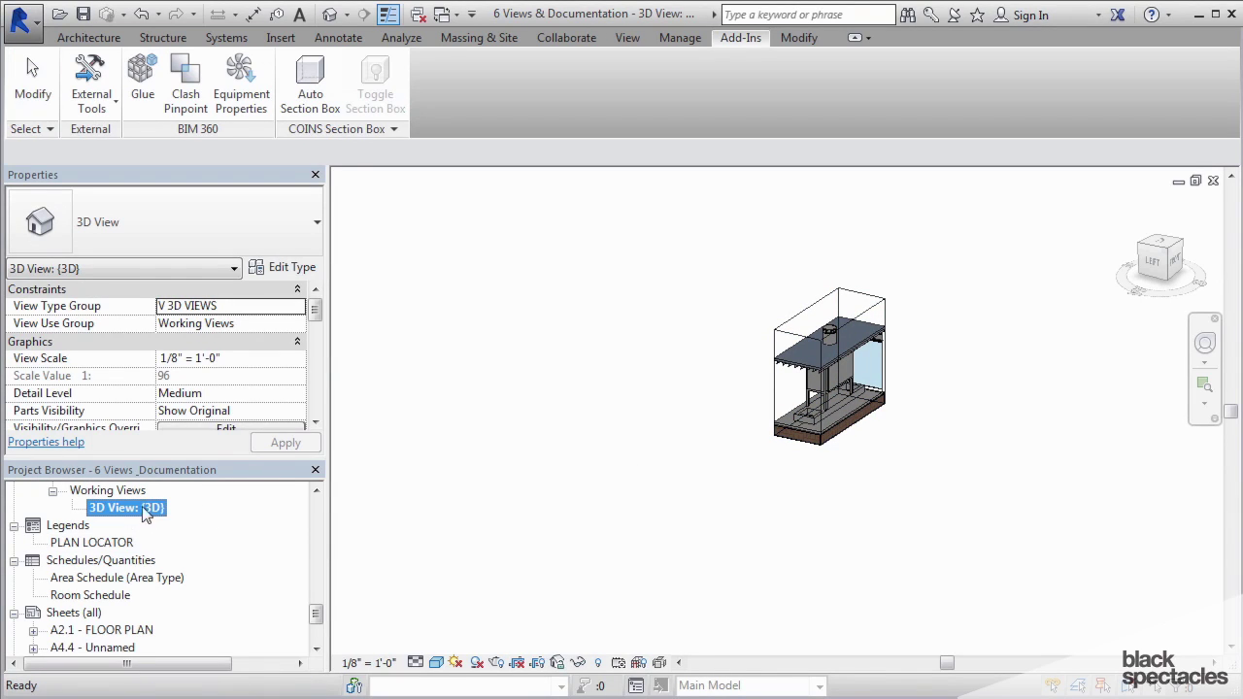
right_click(126, 510)
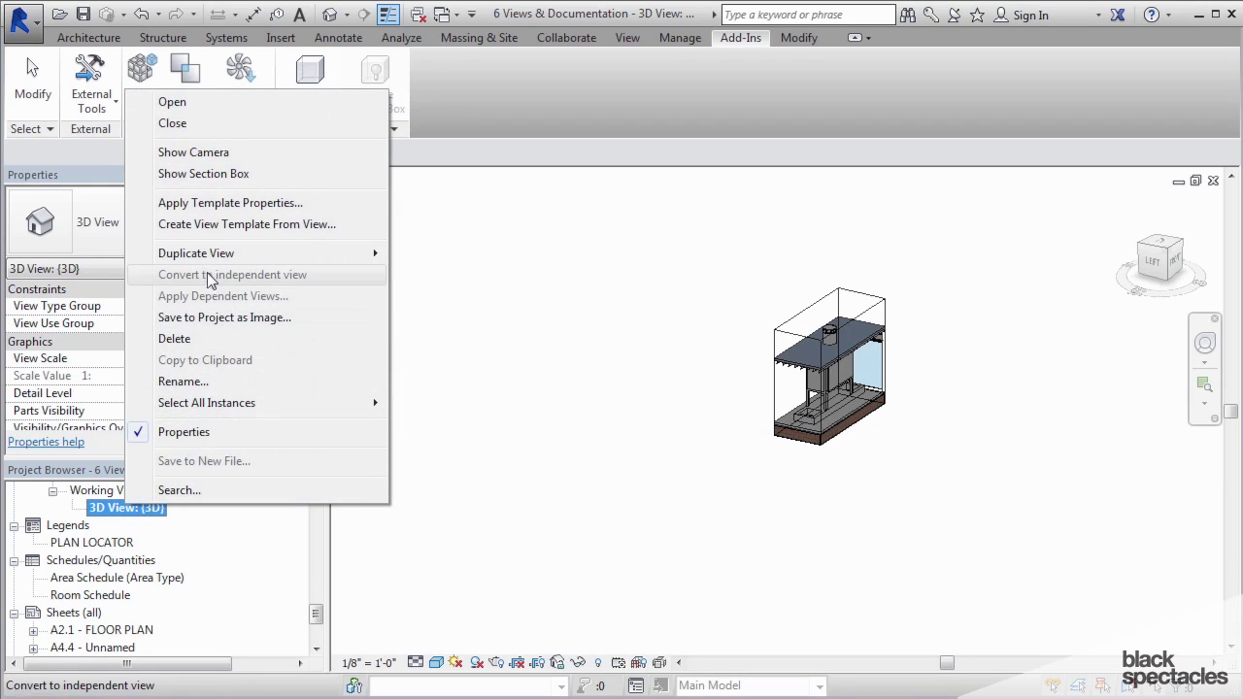
mouse_move(327, 258)
left_click(442, 254)
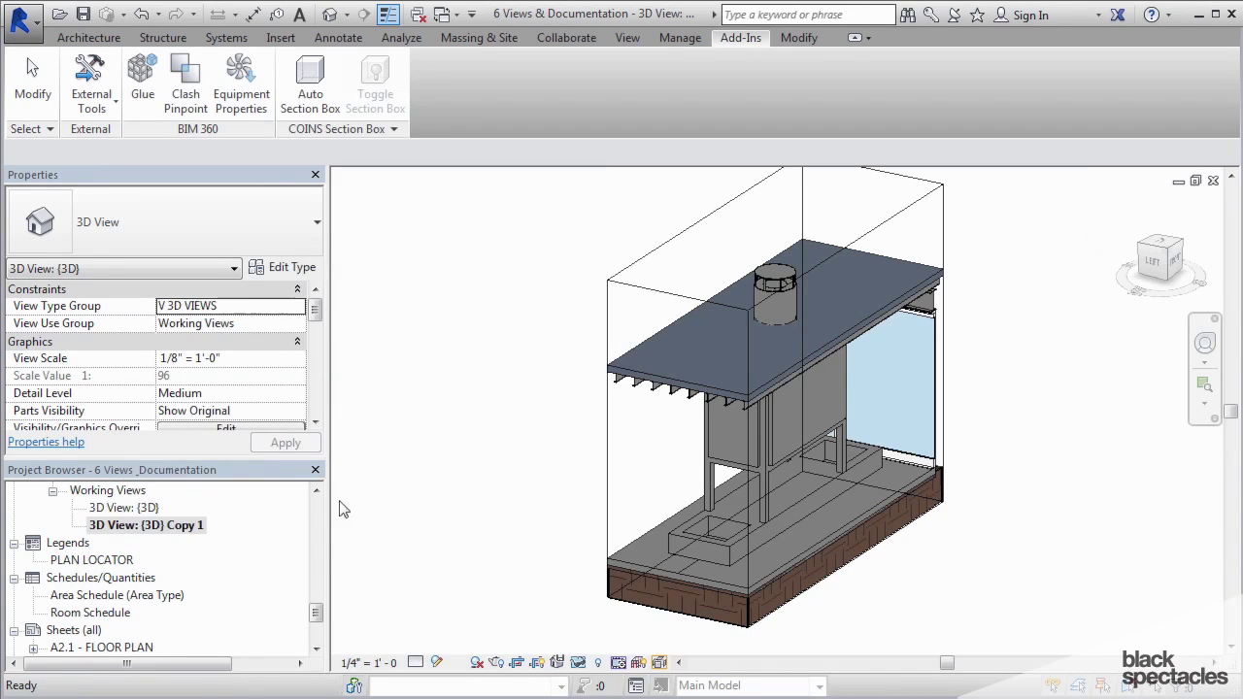
Step: Rename the duplicated view to 'Explode Axon'
left_click(146, 525)
right_click(163, 526)
left_click(218, 399)
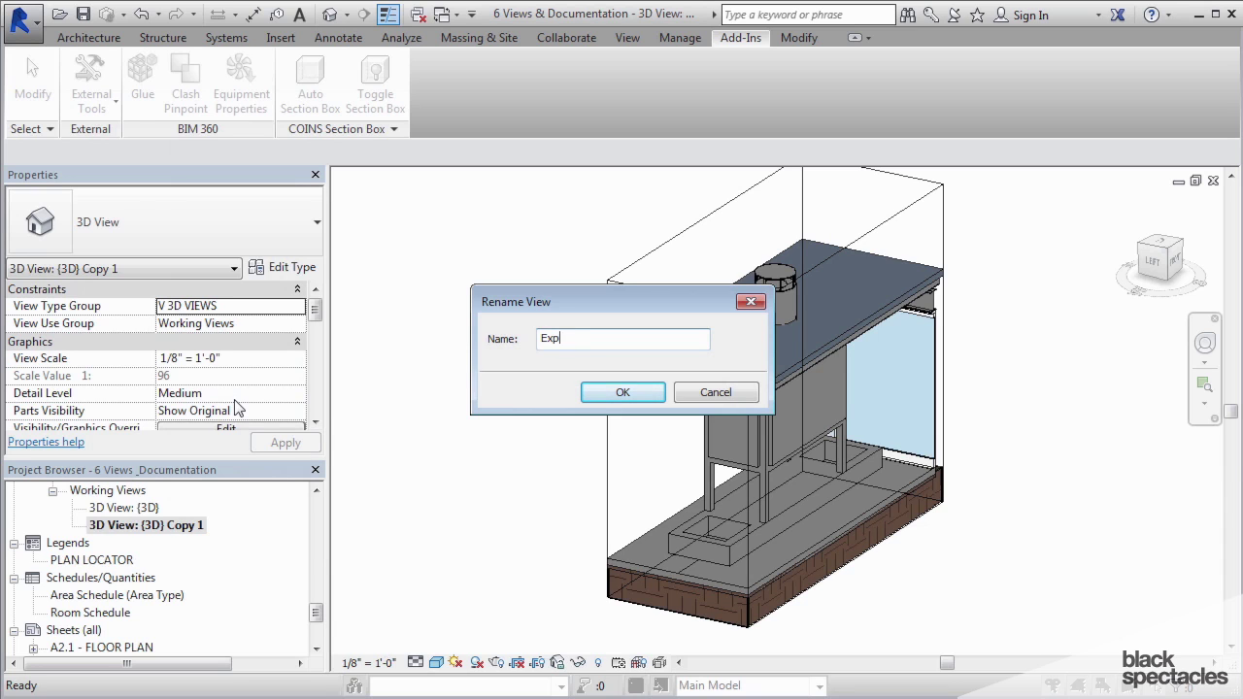
type("Explode Axon")
key("Return")
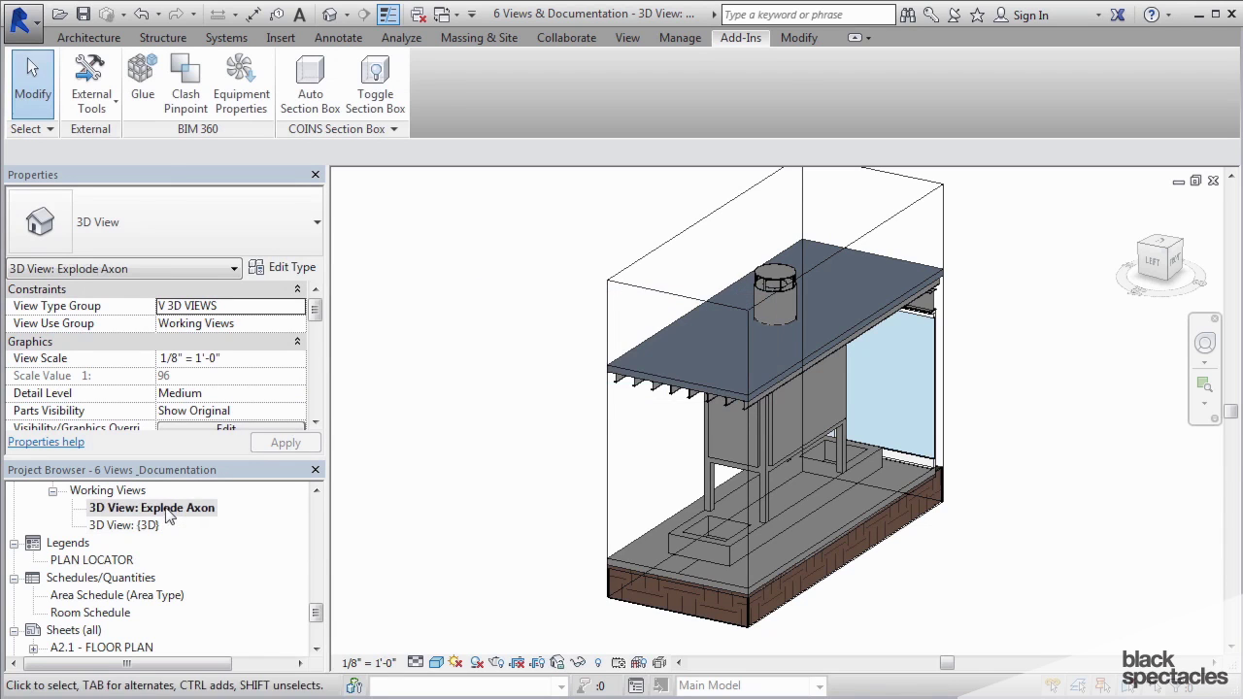
Step: Displace the sliding door out to the right of the model
middle_click_drag(878, 398, 802, 390, "shift")
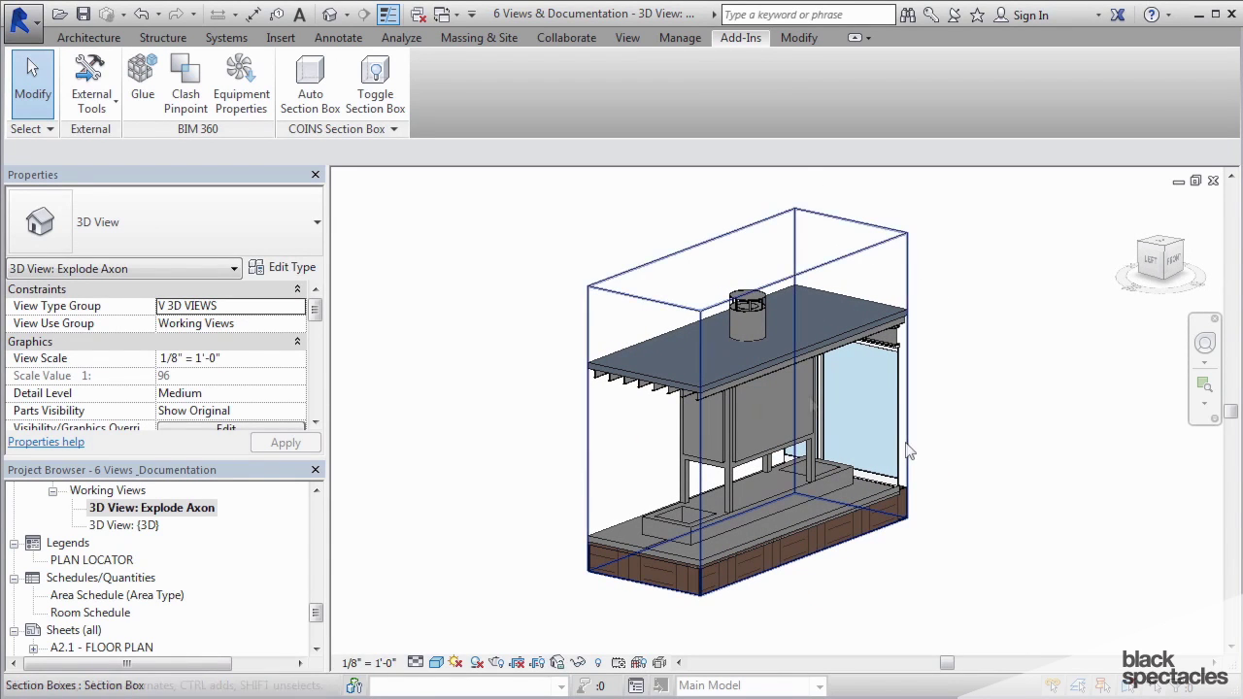
left_click(903, 408)
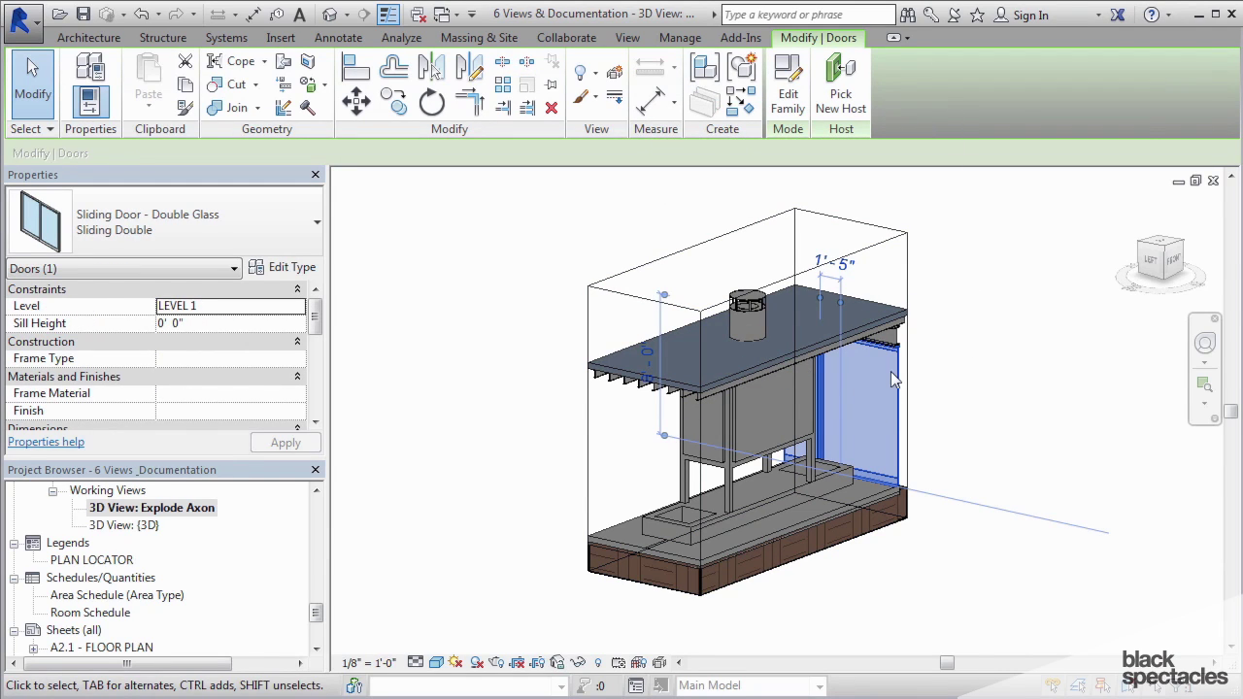
left_click(617, 76)
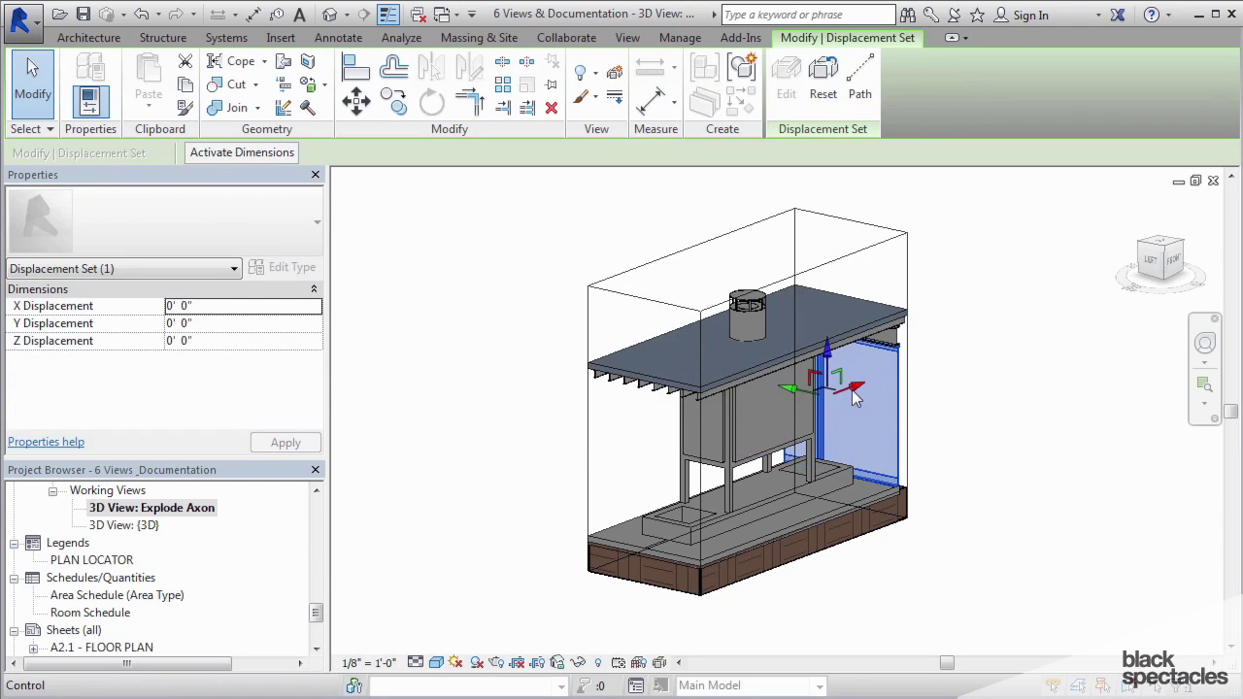
left_click_drag(855, 386, 987, 417)
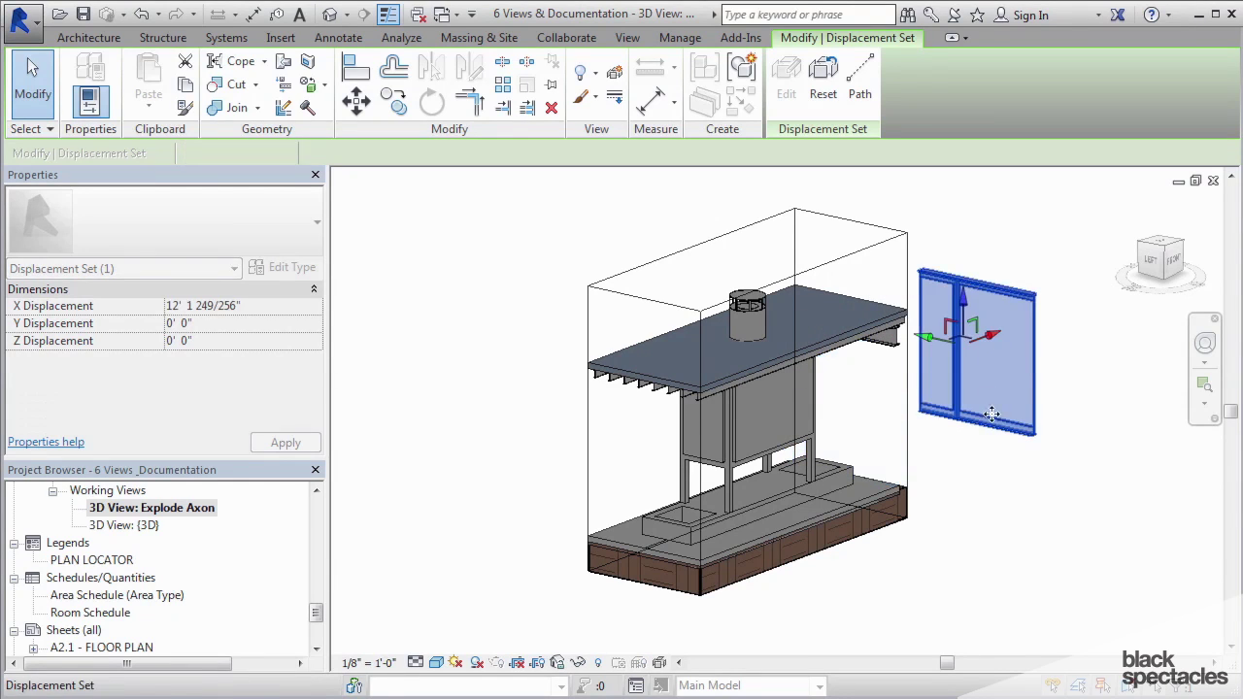
left_click(995, 474)
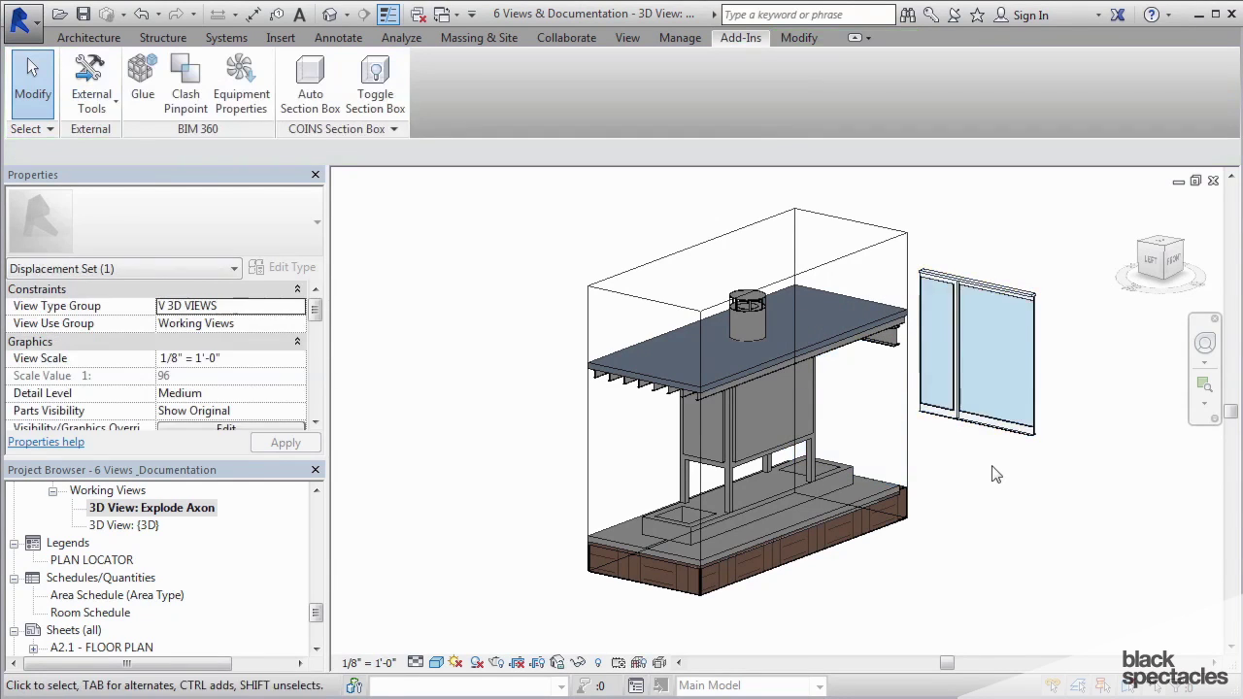
Step: Displace the spark arrestor upward by about 10' 5"
left_click(758, 307)
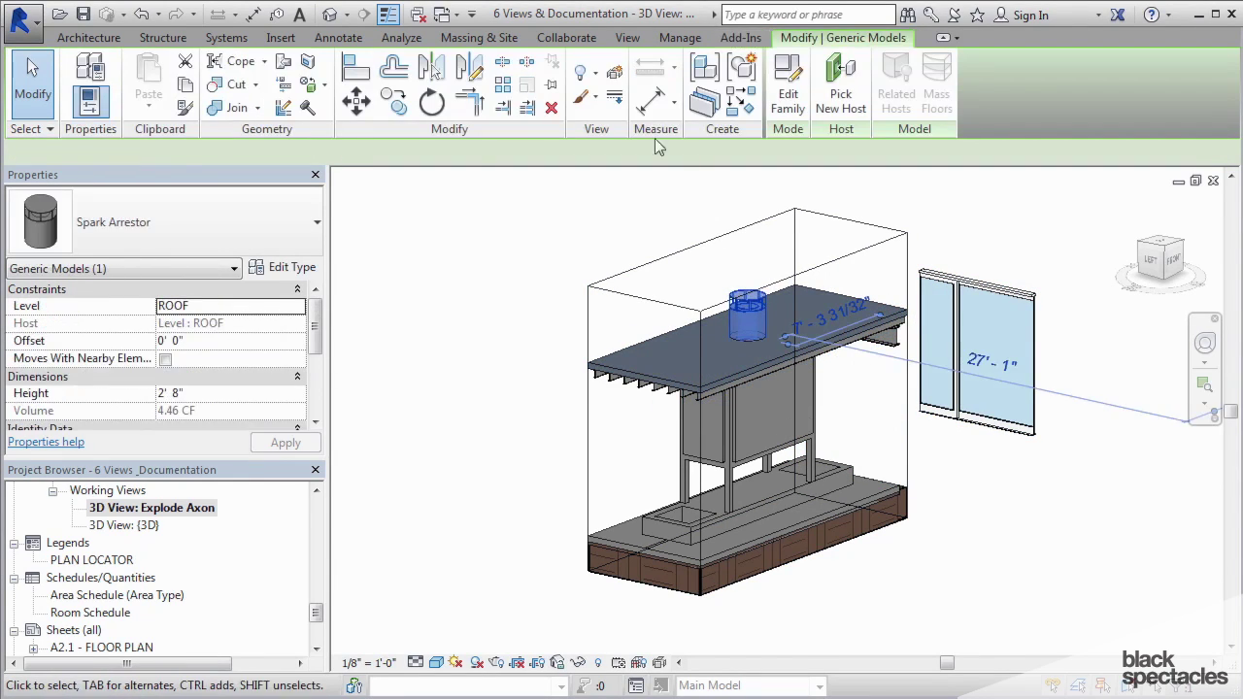
left_click(613, 74)
left_click_drag(747, 264, 747, 194)
scroll(747, 206, "down", 3)
left_click_drag(688, 396, 688, 312)
Step: Raise the roof slab about 7' above the joists
left_click(638, 451)
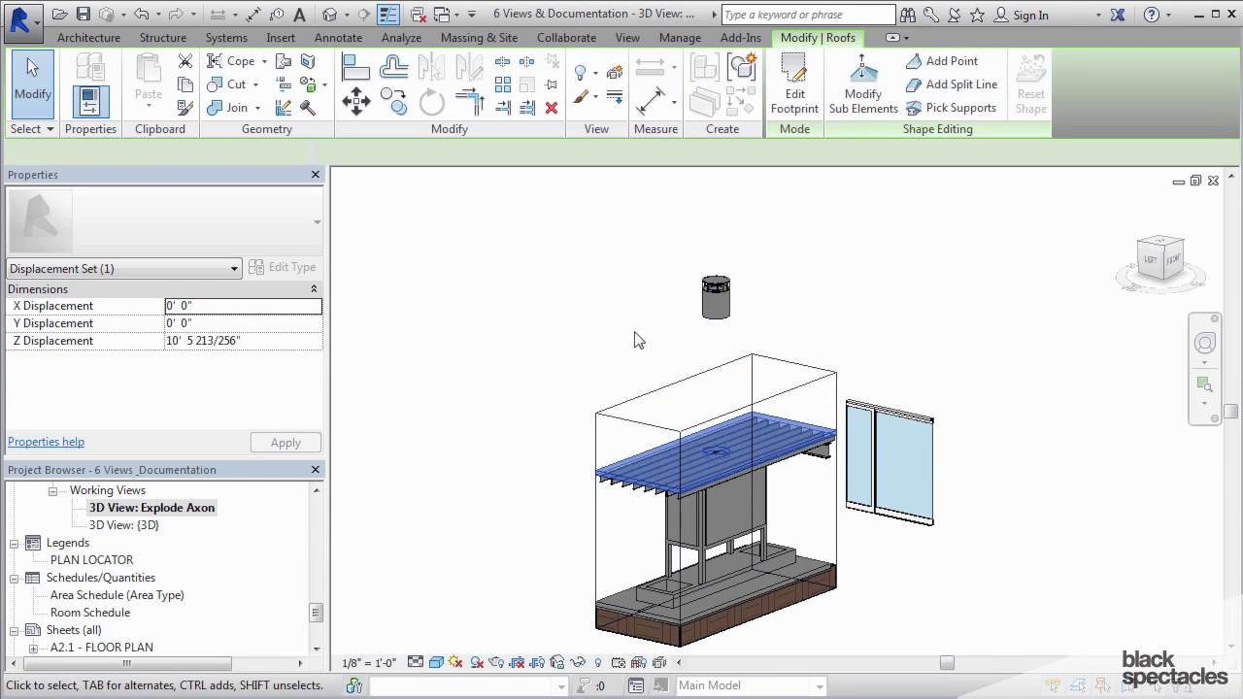
left_click_drag(729, 428, 738, 335)
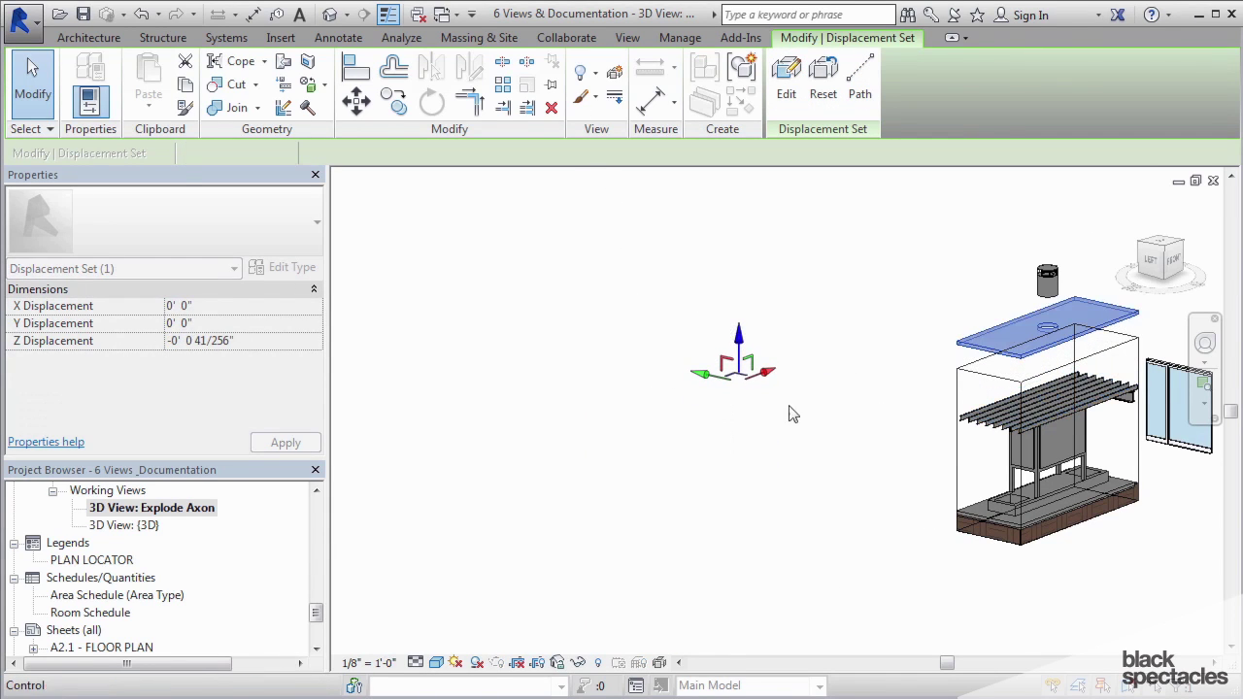
scroll(967, 422, "up", 2)
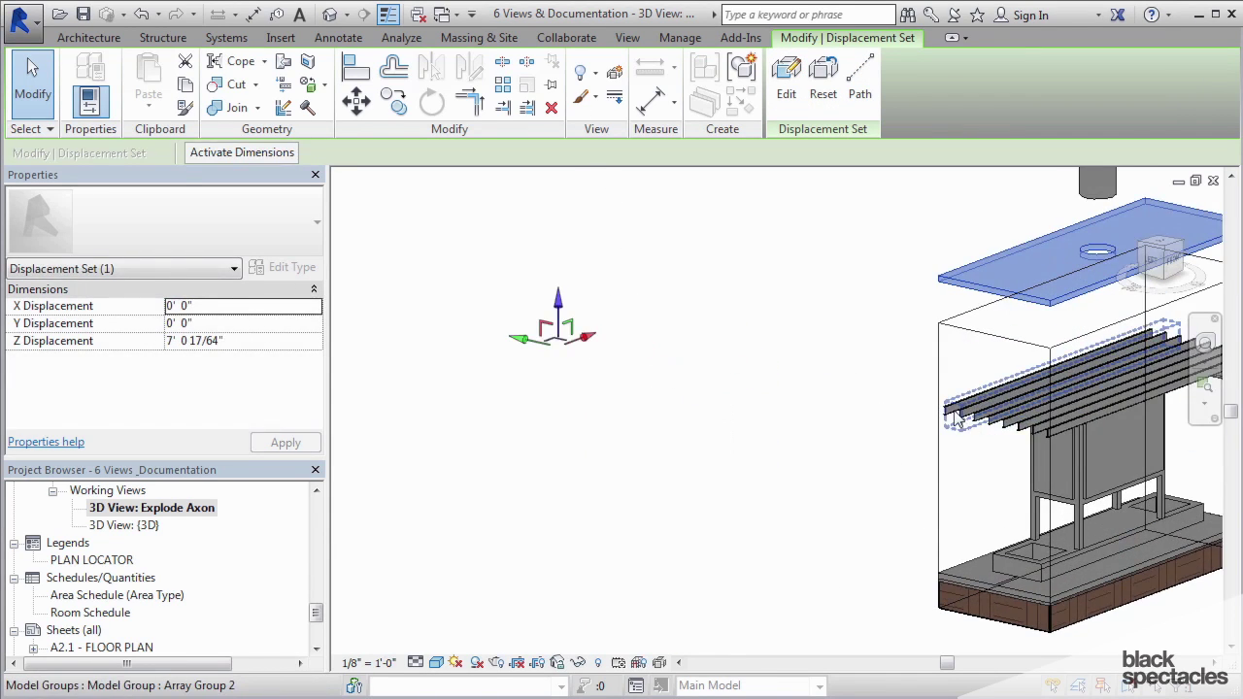
middle_click_drag(981, 463, 848, 463)
scroll(777, 449, "up", 2)
Step: Make all C-channel joists a displacement set and raise them about 2' 2"
left_click(717, 449)
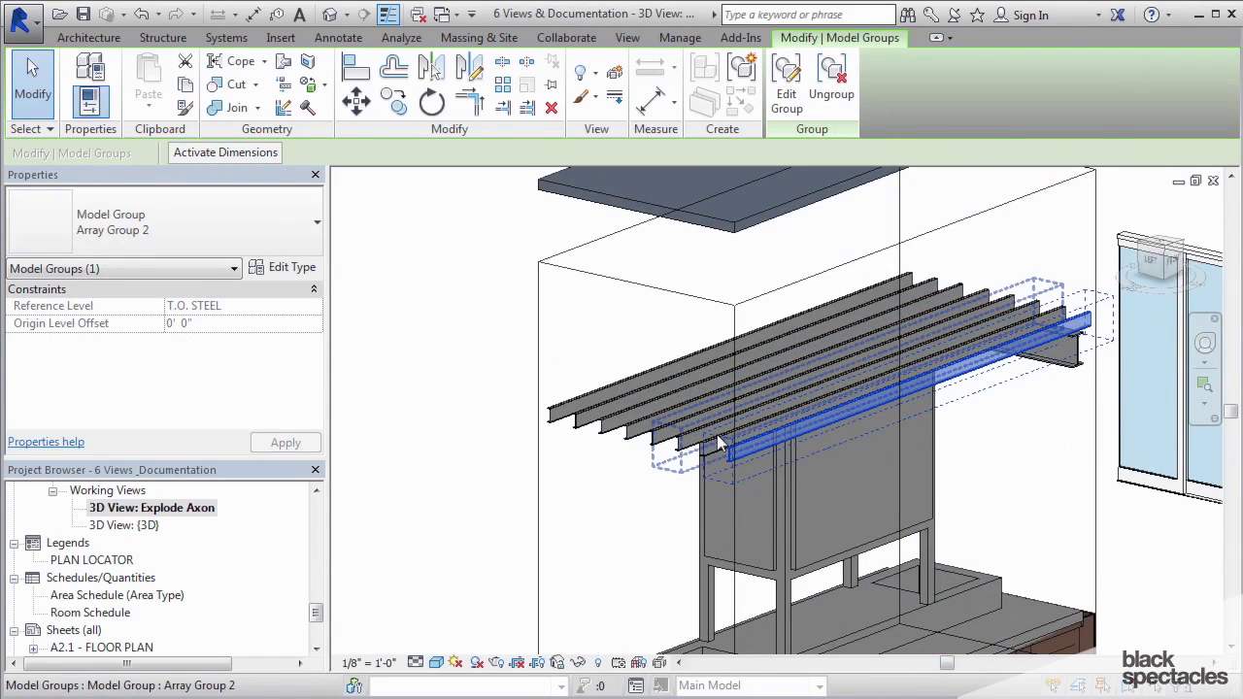
key("d")
key("e")
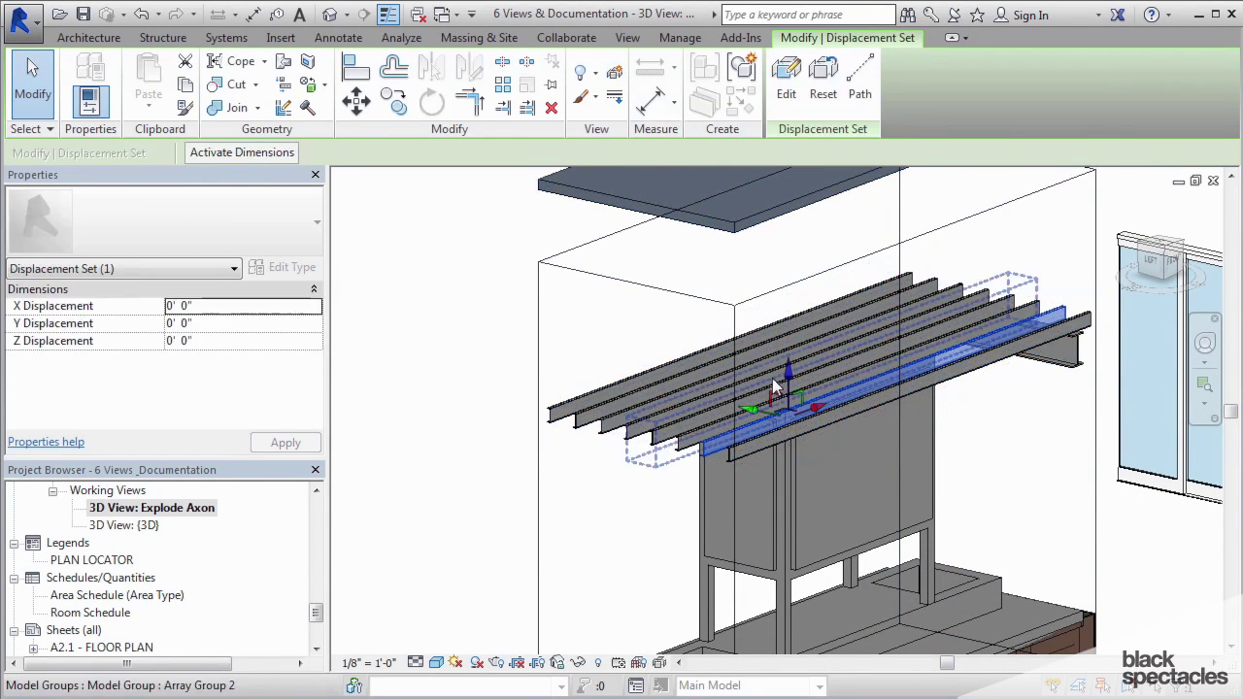
left_click_drag(786, 340, 786, 299)
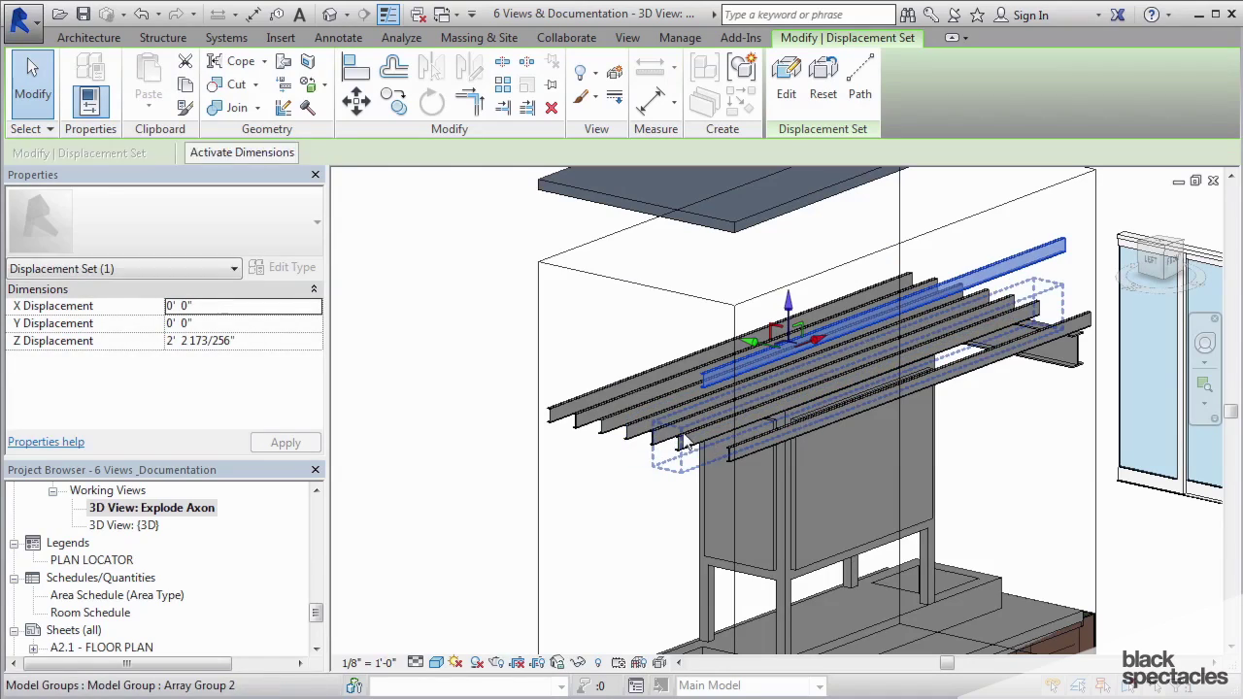
Step: Select the joist group and roof slab, then zoom out and orbit slightly
left_click(767, 383)
left_click(698, 173)
scroll(689, 357, "down", 5)
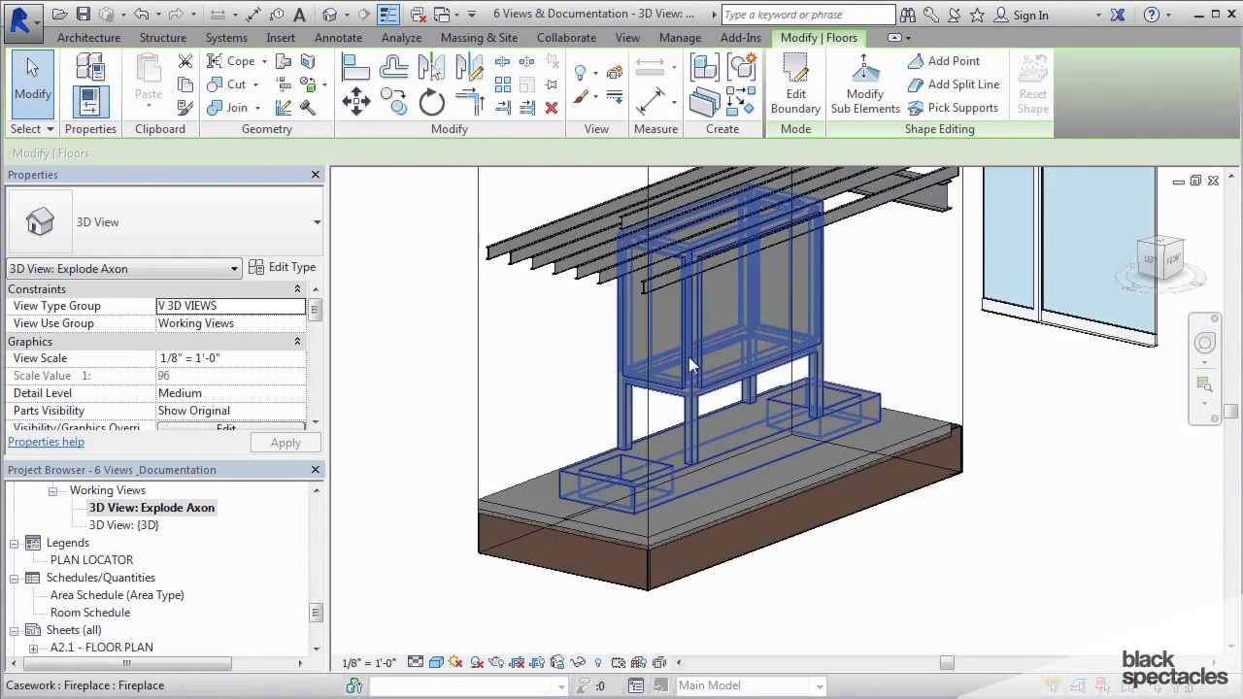
middle_click_drag(848, 304, 933, 292, "shift")
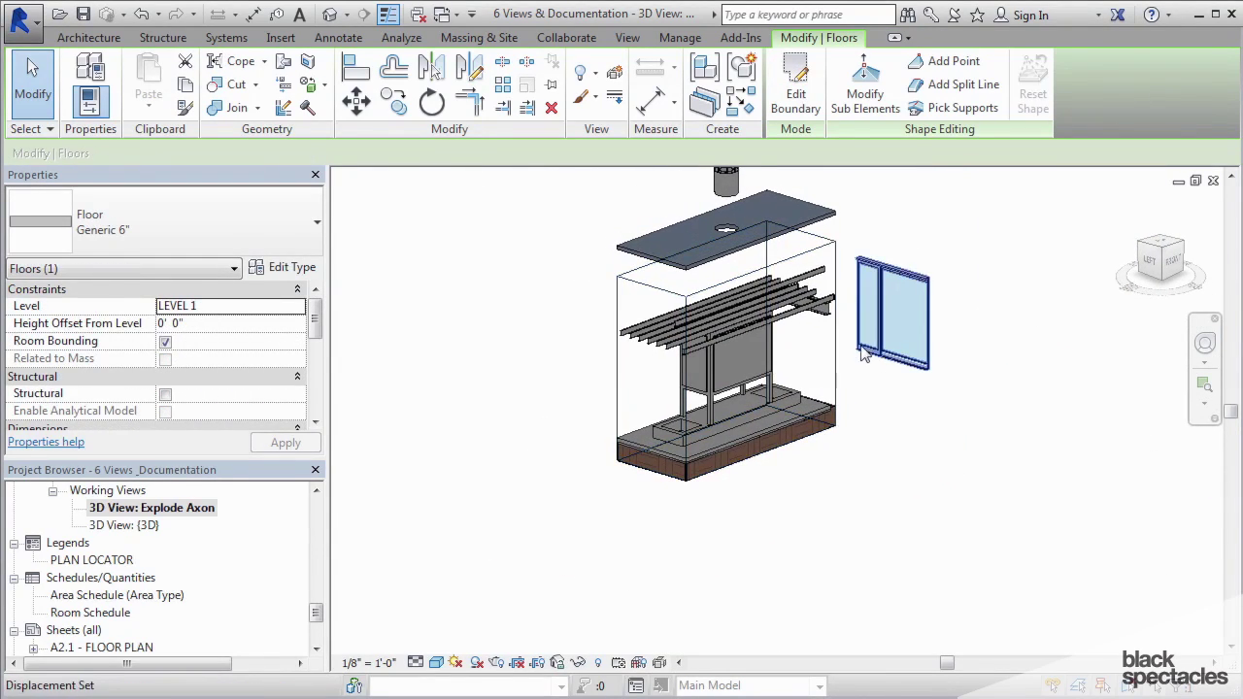
left_click(1168, 254)
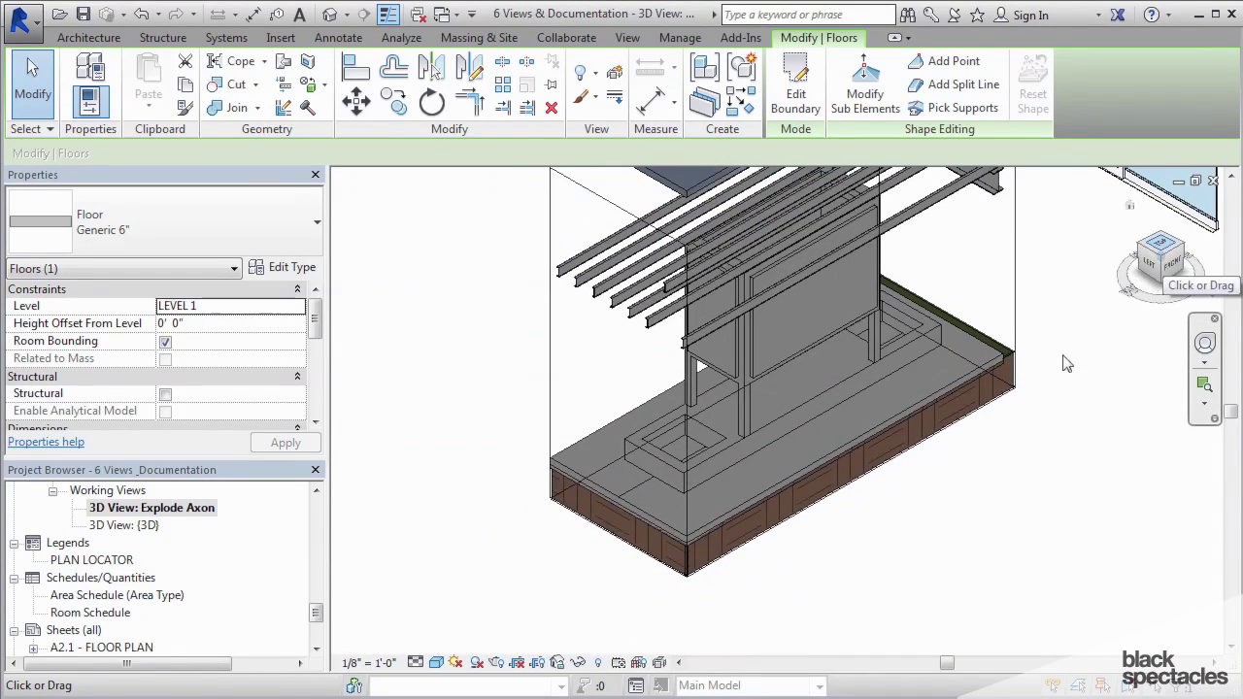
scroll(1074, 411, "down", 3)
middle_click_drag(1074, 412, 965, 527)
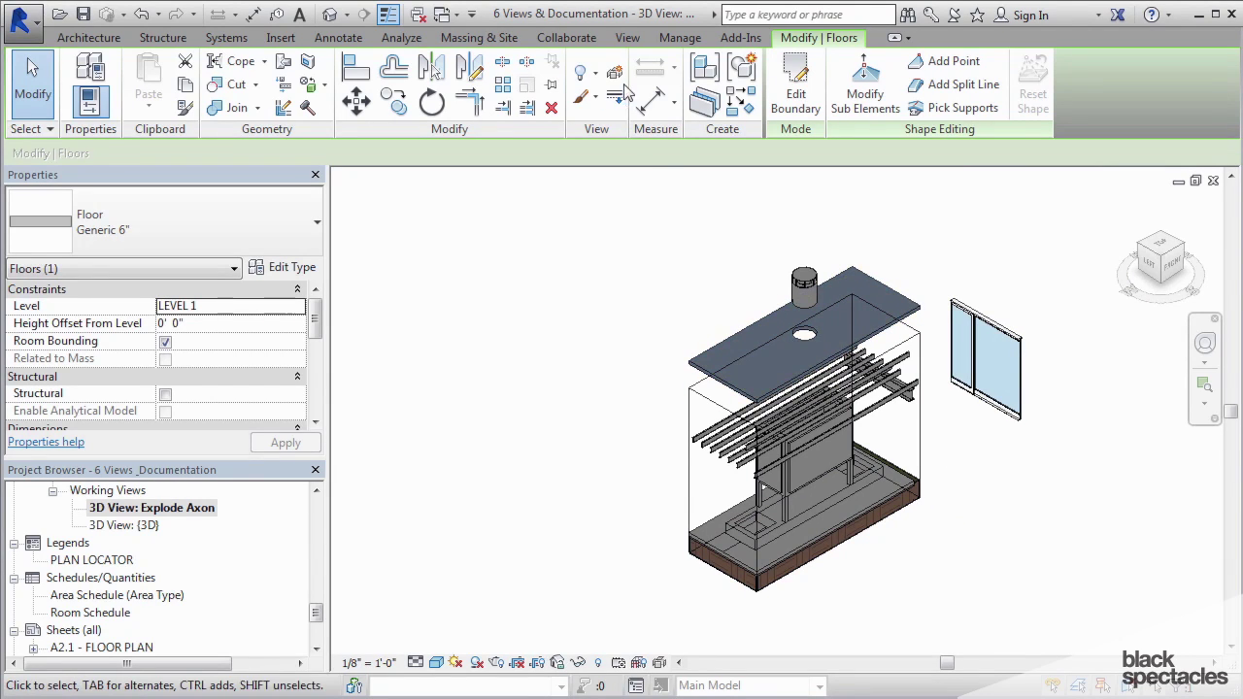
left_click(900, 304)
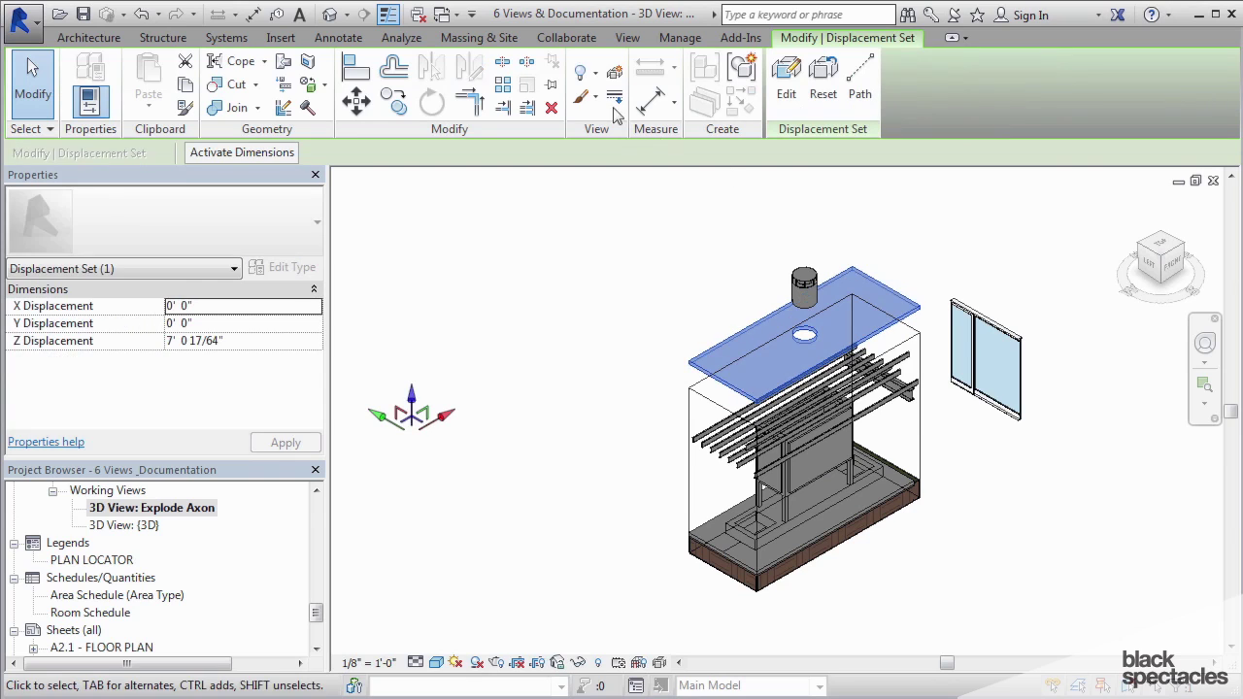
left_click(591, 76)
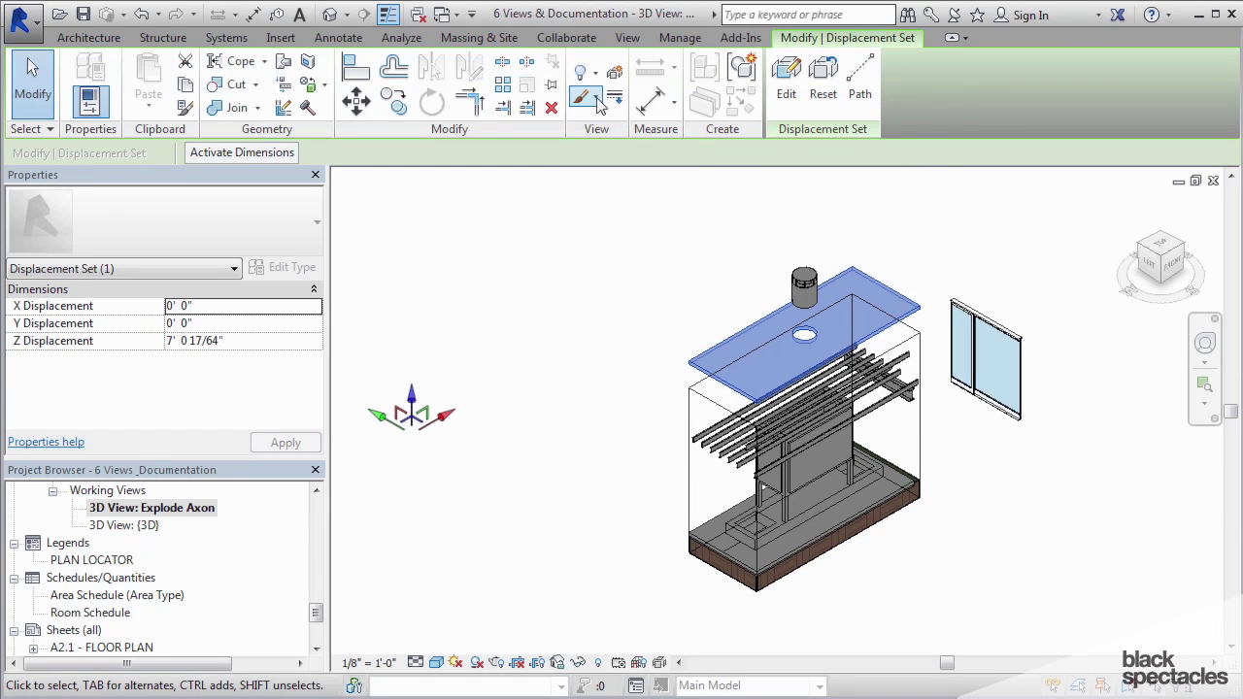
key("Escape")
left_click(918, 311)
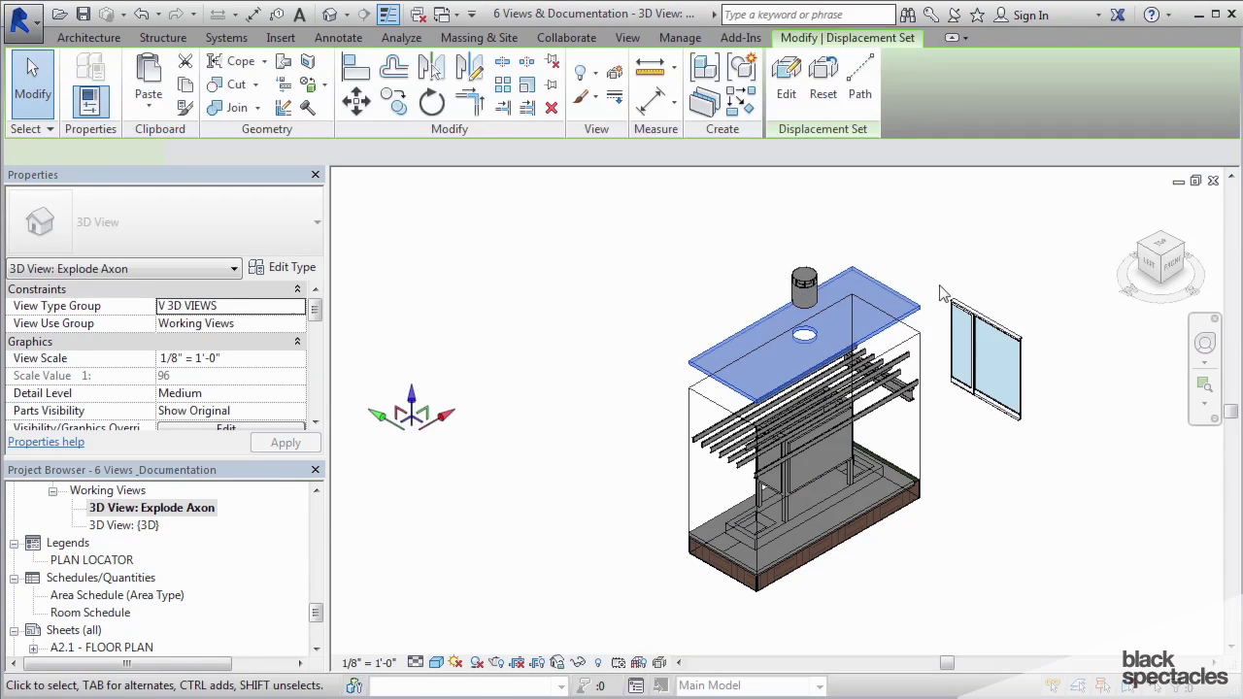
left_click(861, 81)
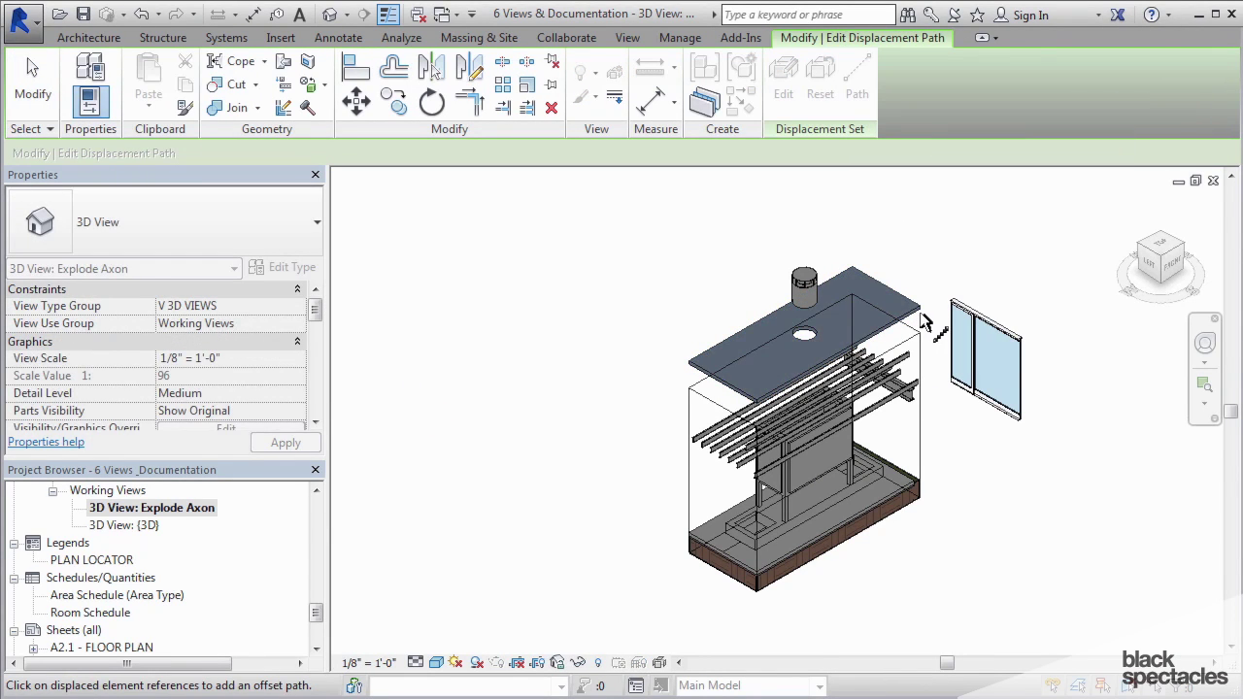
scroll(926, 322, "up", 3)
scroll(950, 351, "up", 2)
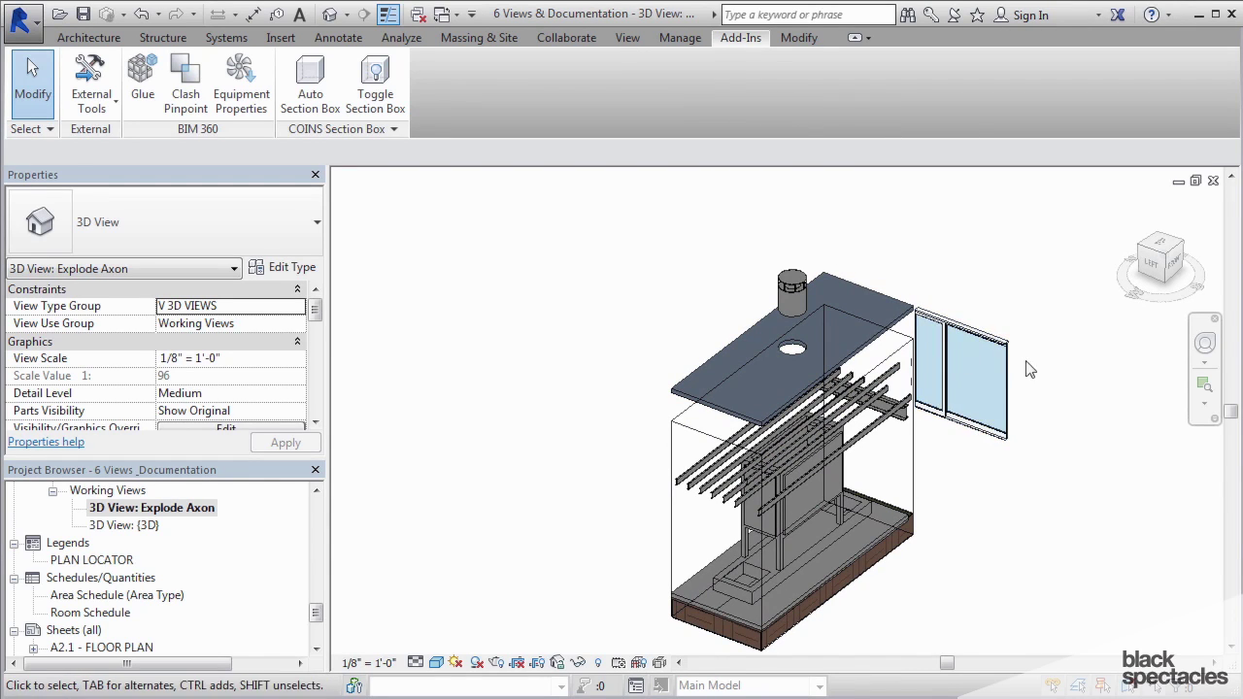
Step: Stretch the section box outward to the right to take in the pulled-out door
left_click(1000, 344)
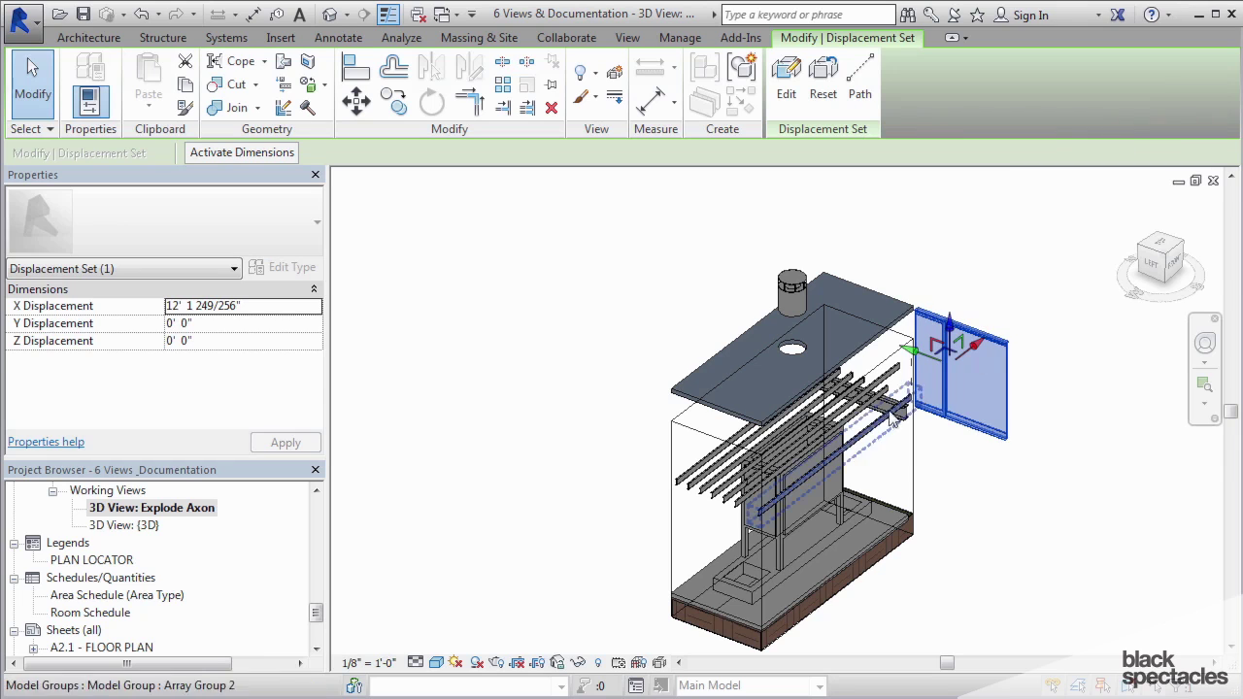
left_click(862, 512)
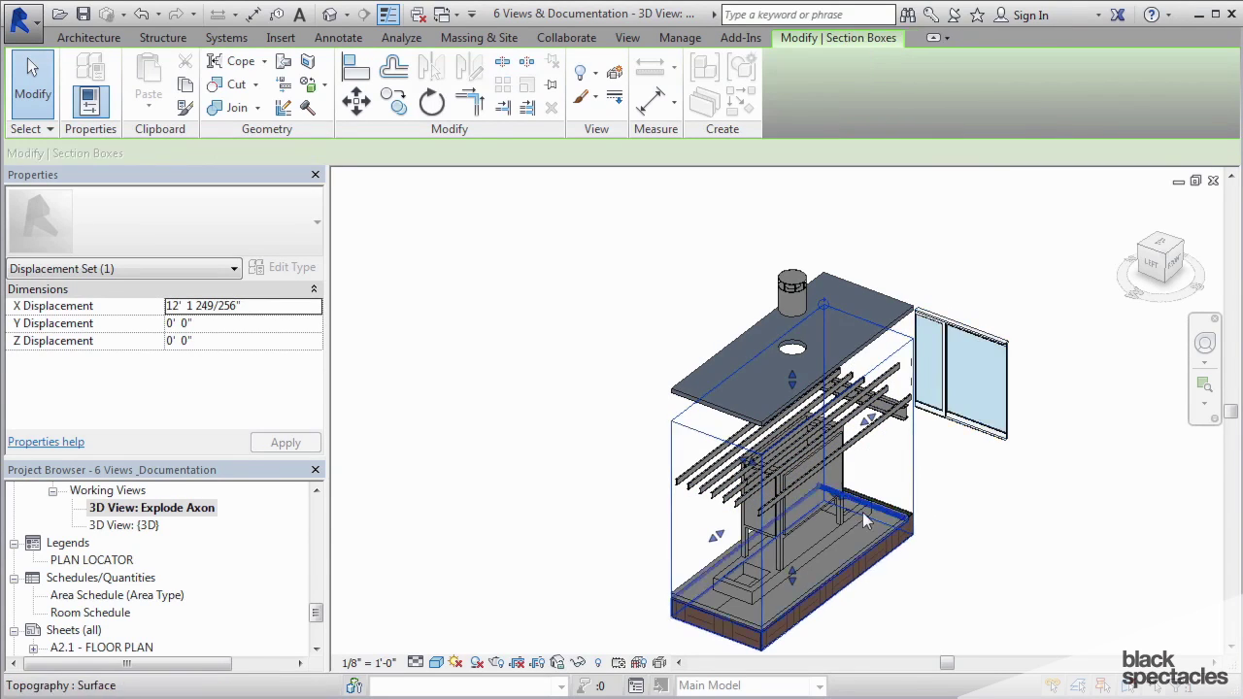
left_click_drag(843, 500, 954, 537)
middle_click_drag(1079, 408, 1107, 411, "shift")
key("Escape")
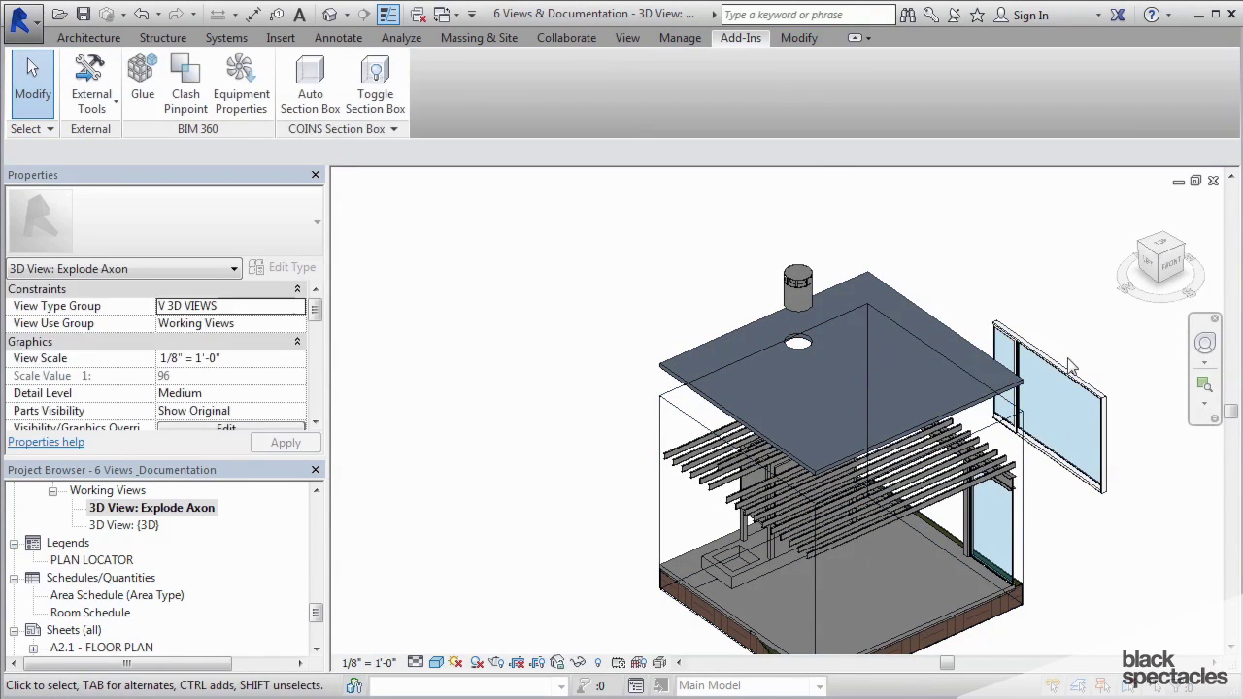
Step: Draw dashed displacement paths from the sliding door's corners back to its opening
left_click(1054, 408)
left_click(852, 84)
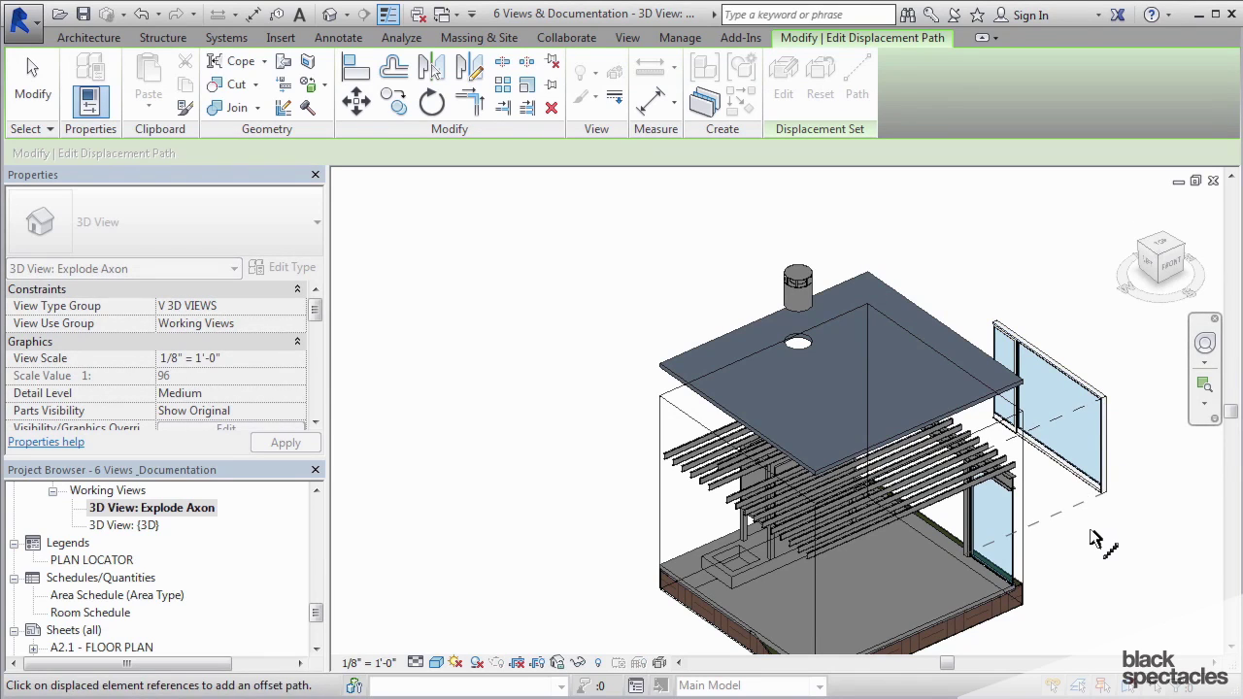
middle_click_drag(1096, 535, 1115, 384, "shift")
mouse_move(1127, 561)
middle_mouse_down("shift")
mouse_move(1178, 566)
mouse_move(1039, 575)
mouse_move(1117, 539)
middle_mouse_up("shift")
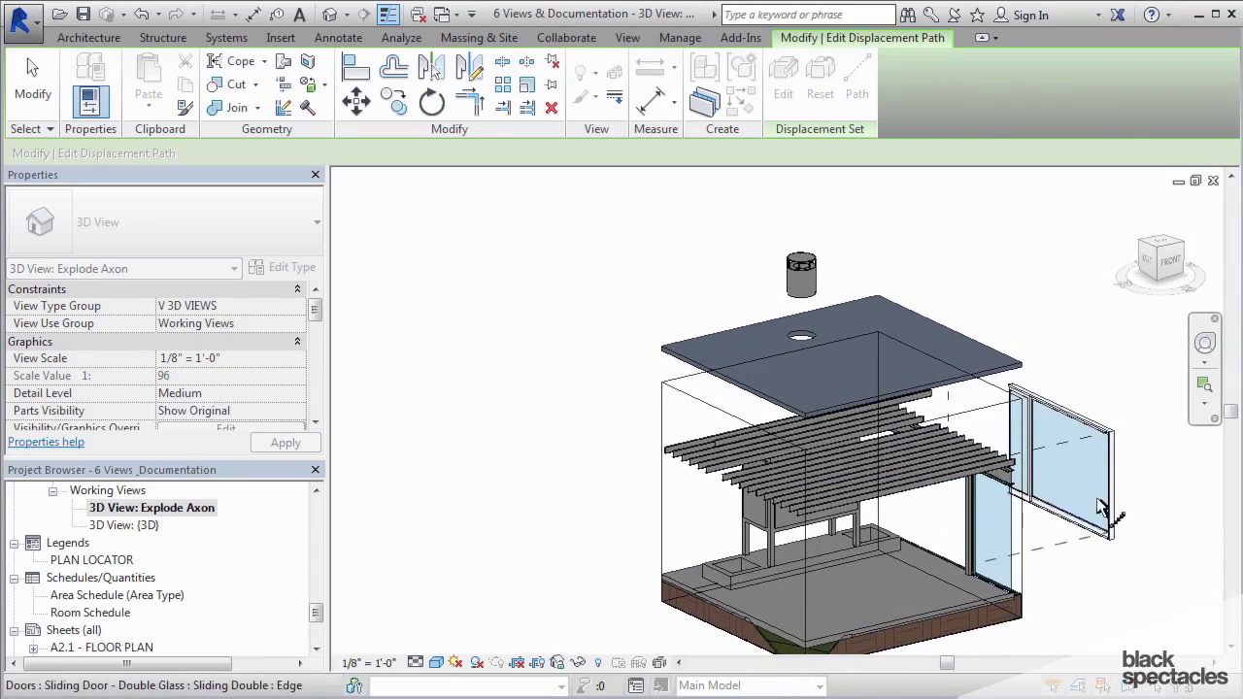
key("Escape")
scroll(1057, 408, "up", 2)
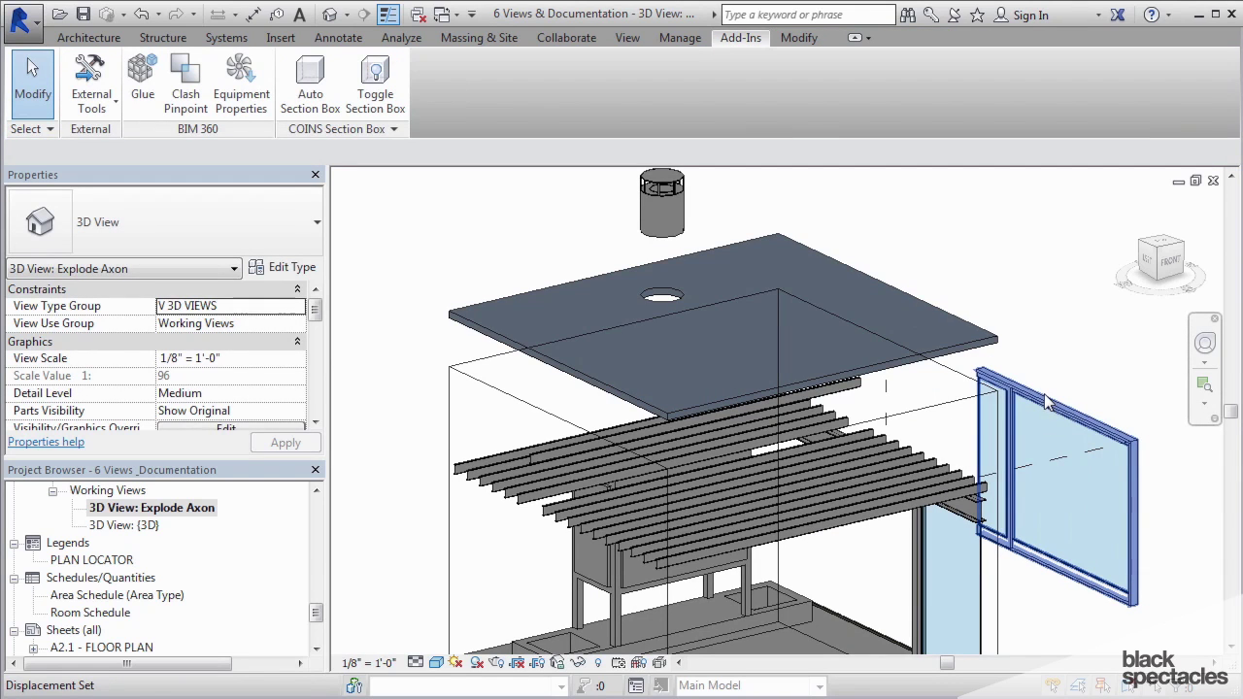
left_click(954, 348)
scroll(954, 348, "down", 2)
middle_click_drag(903, 573, 877, 584, "shift")
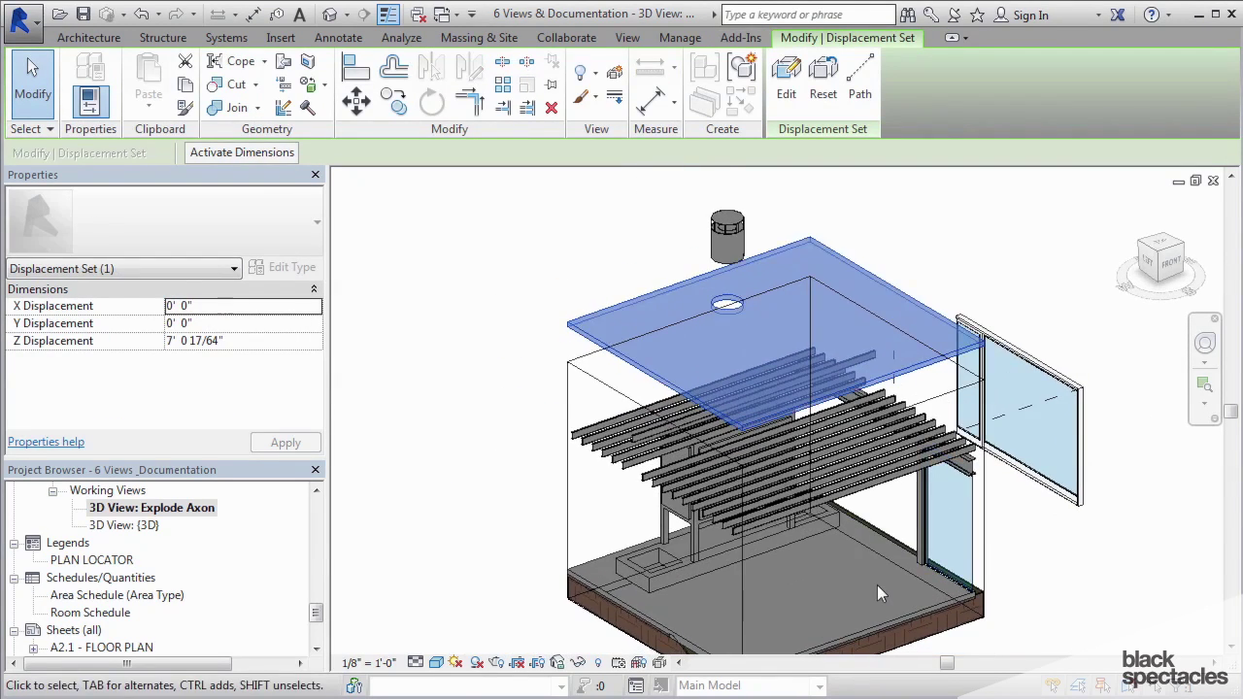
middle_click_drag(974, 531, 1021, 375, "shift")
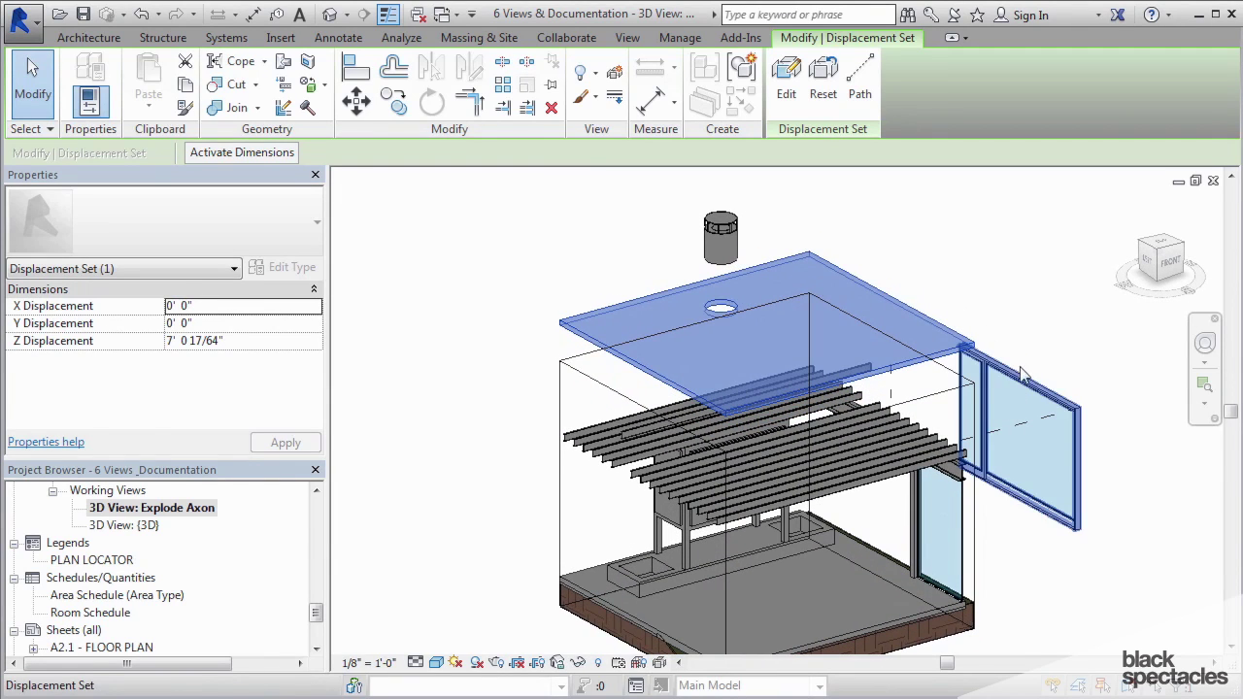
key("Escape")
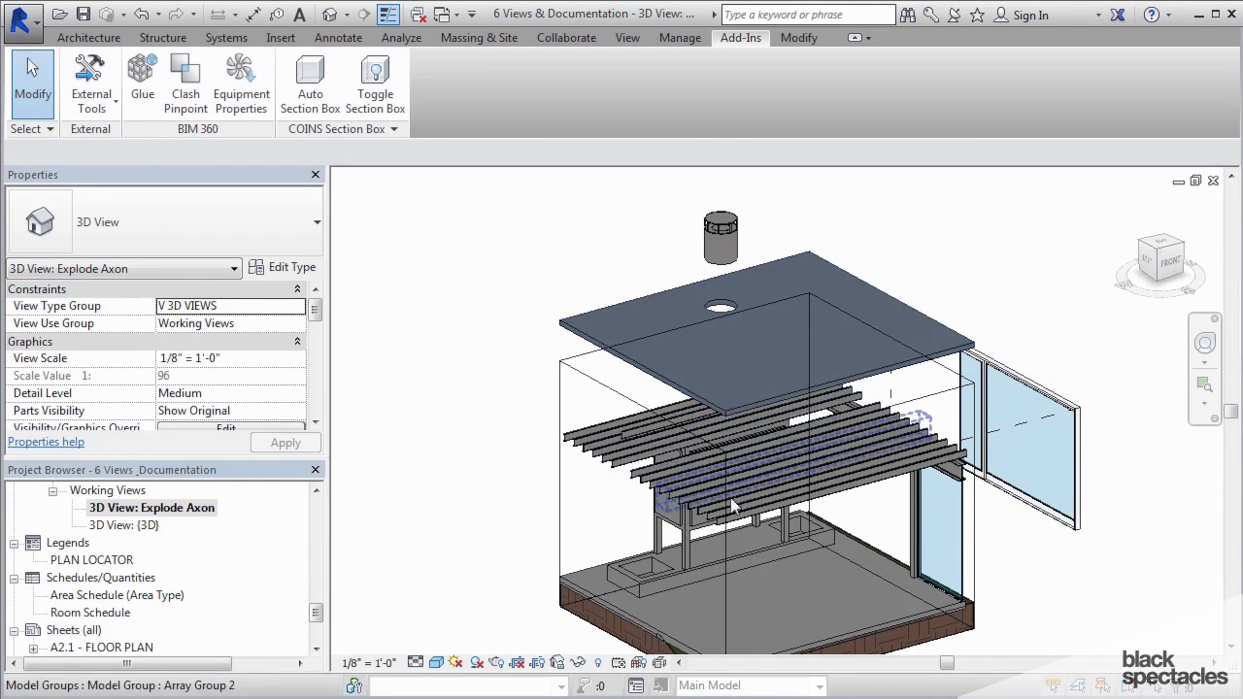
middle_click_drag(976, 581, 987, 553, "shift")
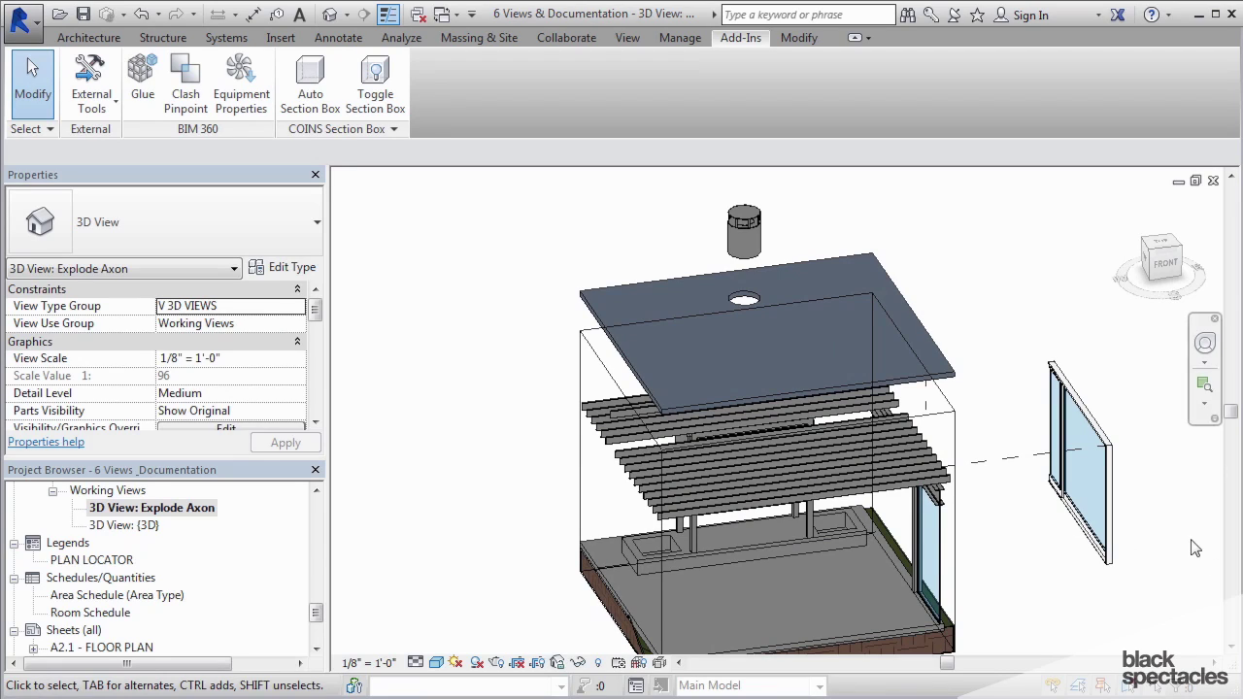
middle_click_drag(1035, 466, 1020, 408, "shift")
scroll(990, 301, "down", 3)
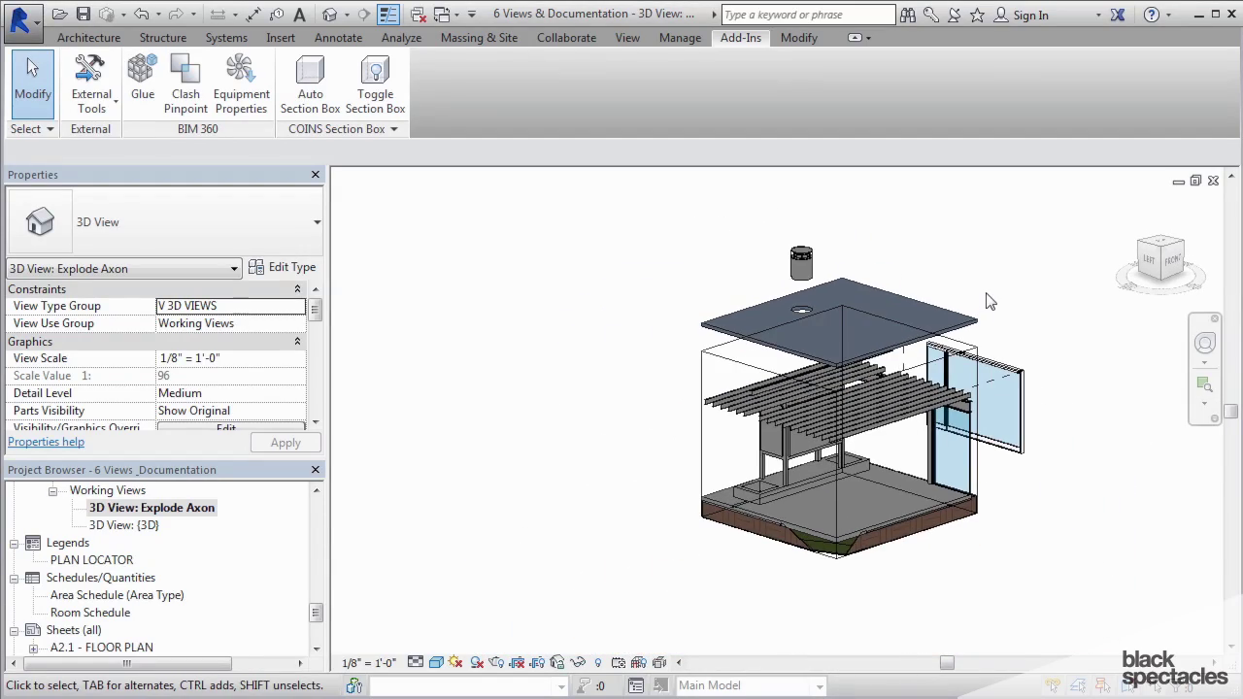
middle_click_drag(990, 301, 787, 339, "shift")
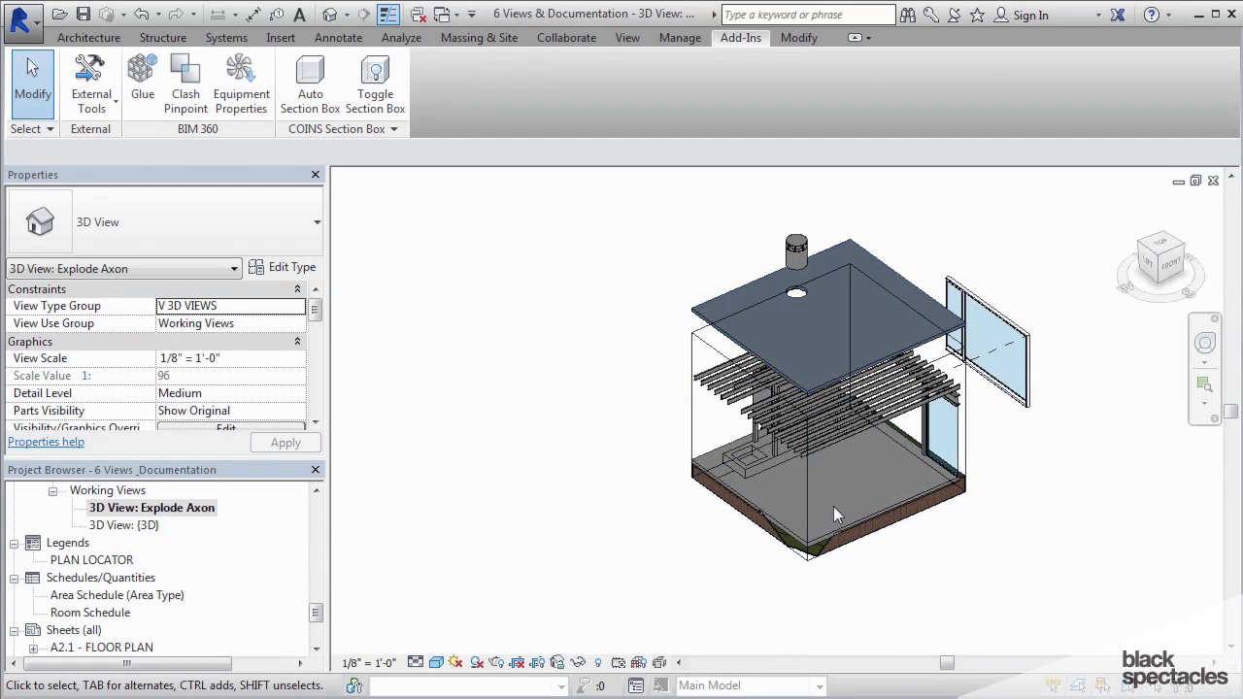
middle_click_drag(862, 486, 699, 505, "shift")
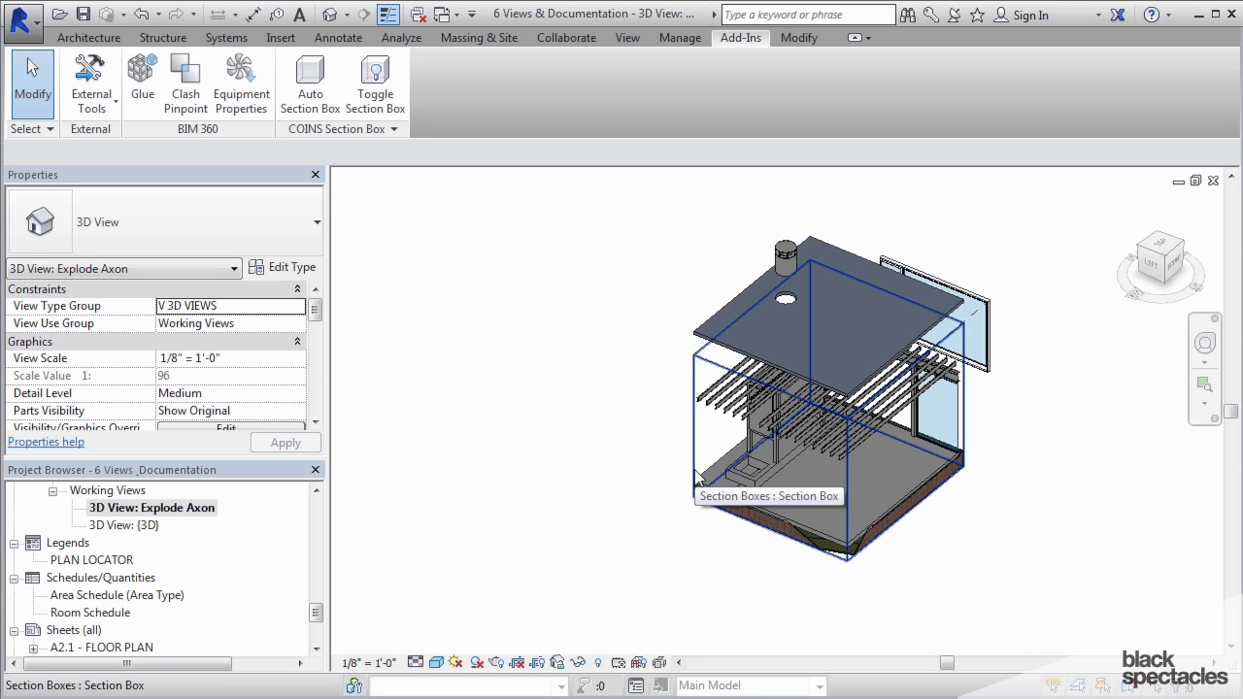
middle_click_drag(1054, 494, 1015, 483, "shift")
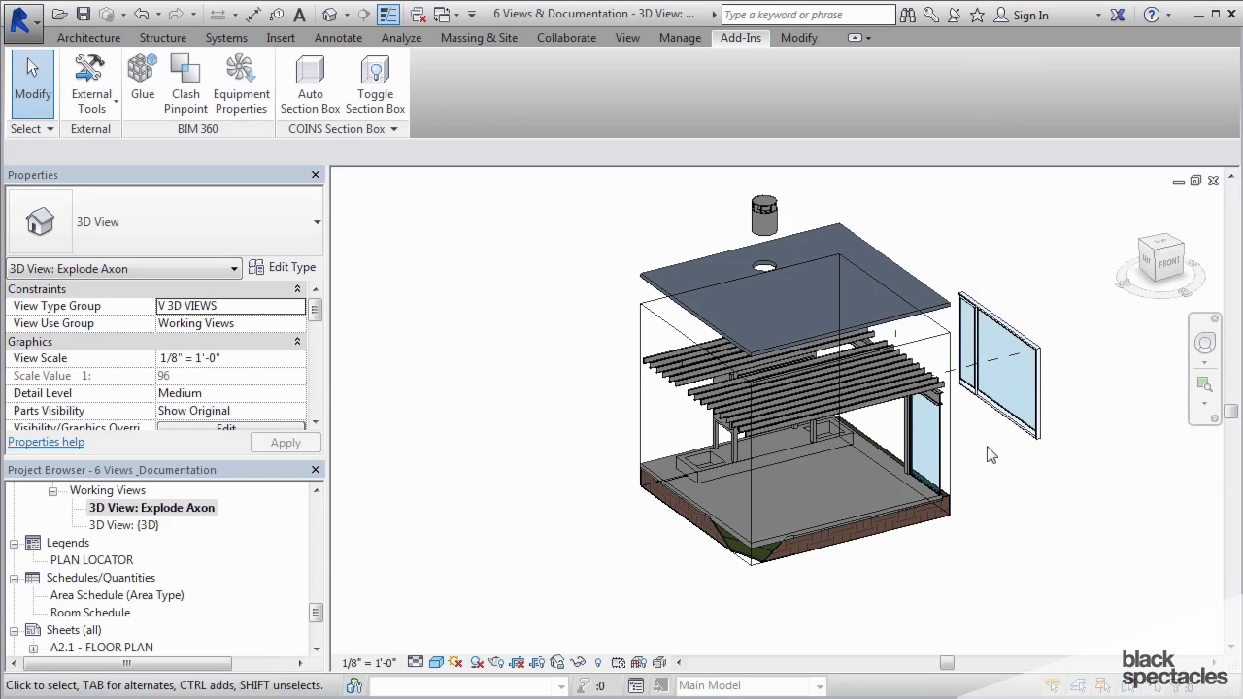
middle_click_drag(853, 495, 940, 476, "shift")
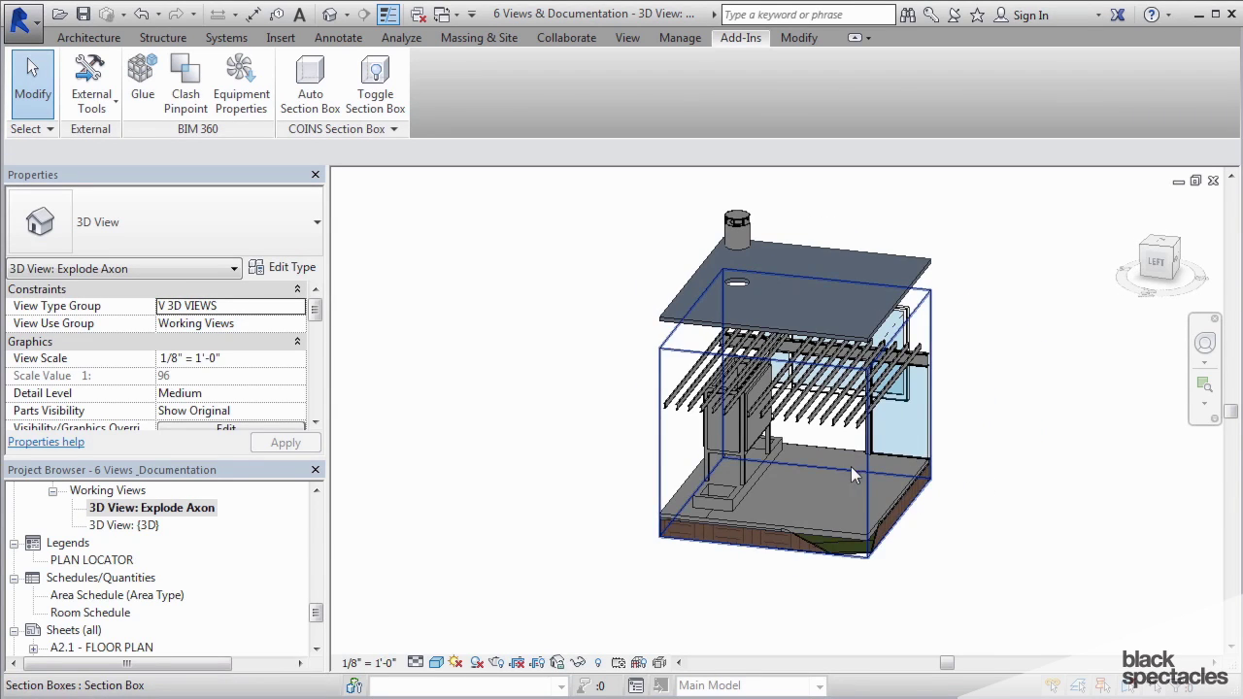
middle_click_drag(851, 466, 728, 474, "shift")
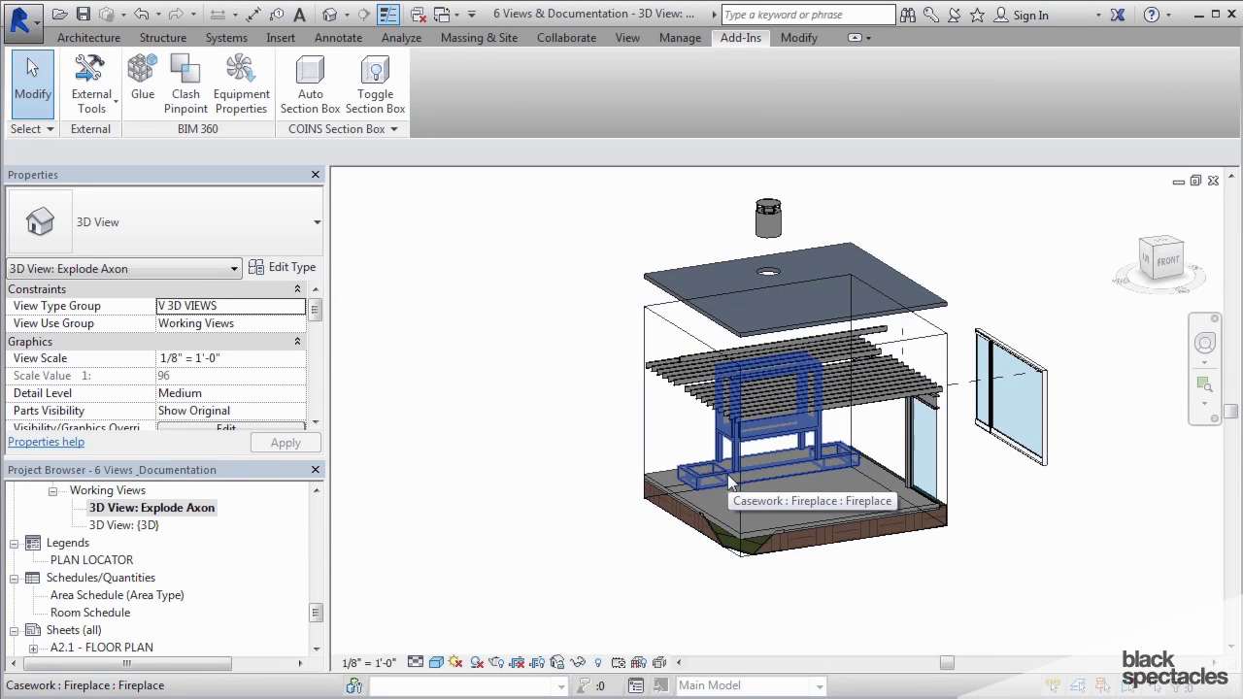